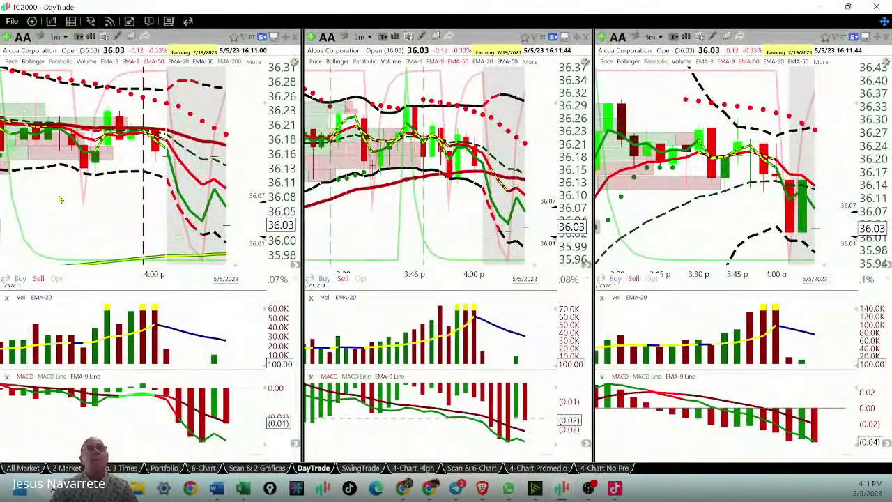
# - Examine the 1-minute AA chart back at the 9:30 am open of 5/5/2023, with the 34.89 and 34.52 lines in range
pyautogui.scroll(5, 66, 199)
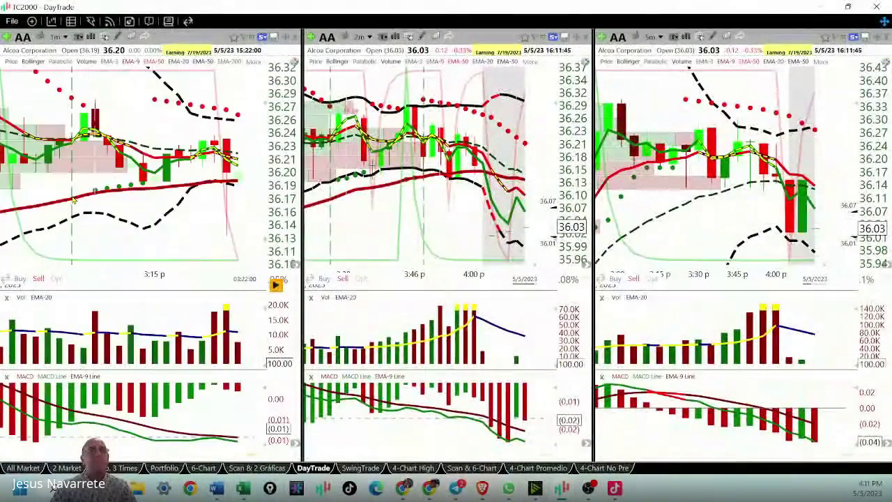
pyautogui.scroll(8, 73, 201)
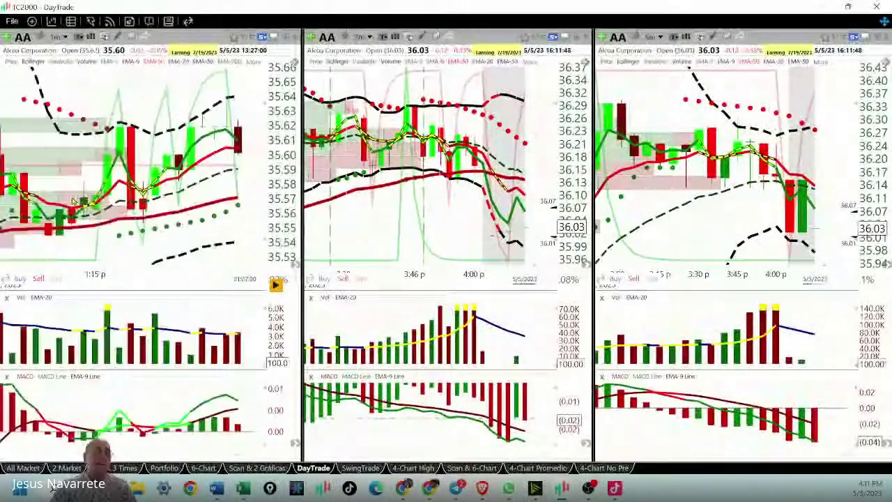
pyautogui.scroll(8, 73, 201)
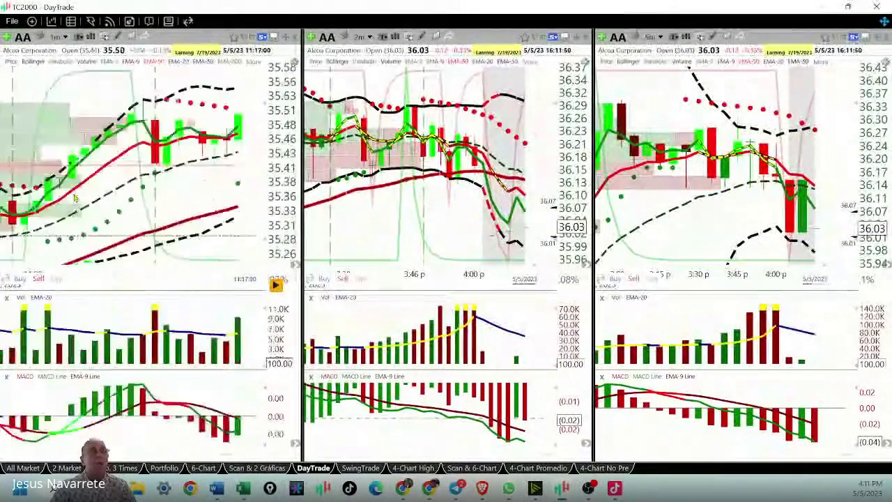
pyautogui.scroll(8, 74, 198)
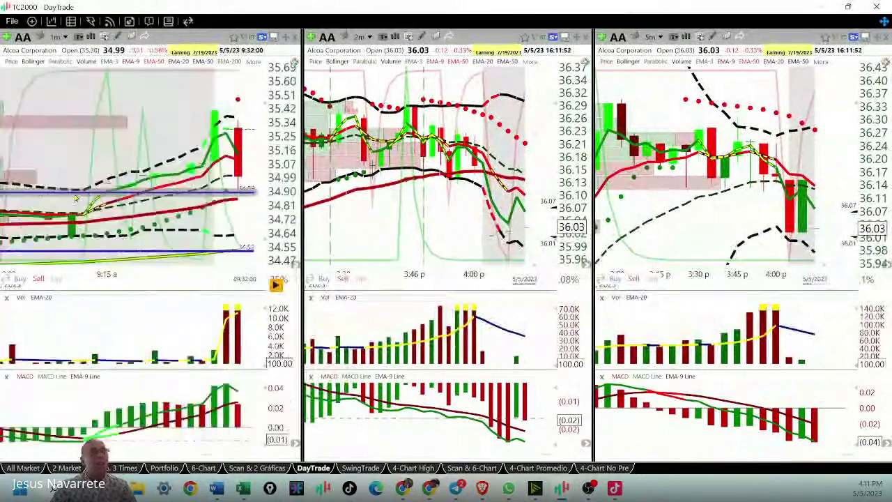
pyautogui.scroll(-3, 75, 199)
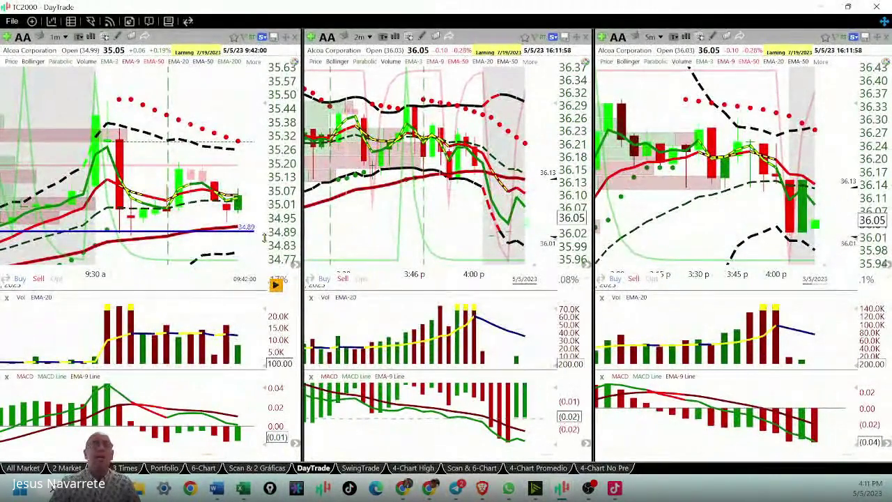
pyautogui.moveTo(263, 239); pyautogui.dragTo(259, 190)
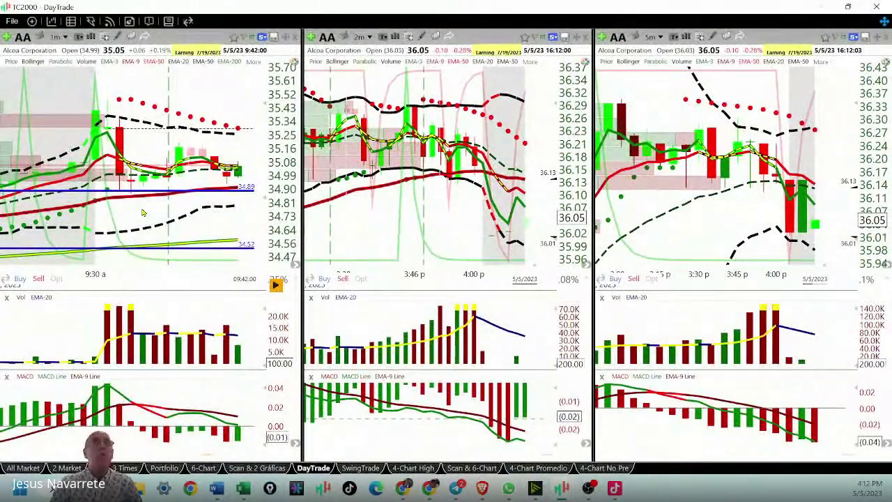
pyautogui.scroll(-1, 142, 212)
pyautogui.scroll(-3, 142, 213)
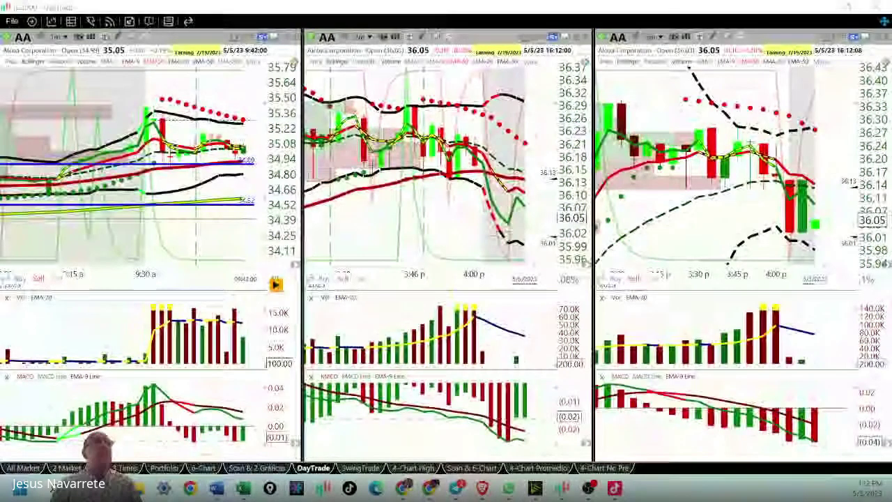
# - Bring the TC2000 DayTrade window back onto the cleared desktop and maximize it
pyautogui.hotkey('alt', 'F4')
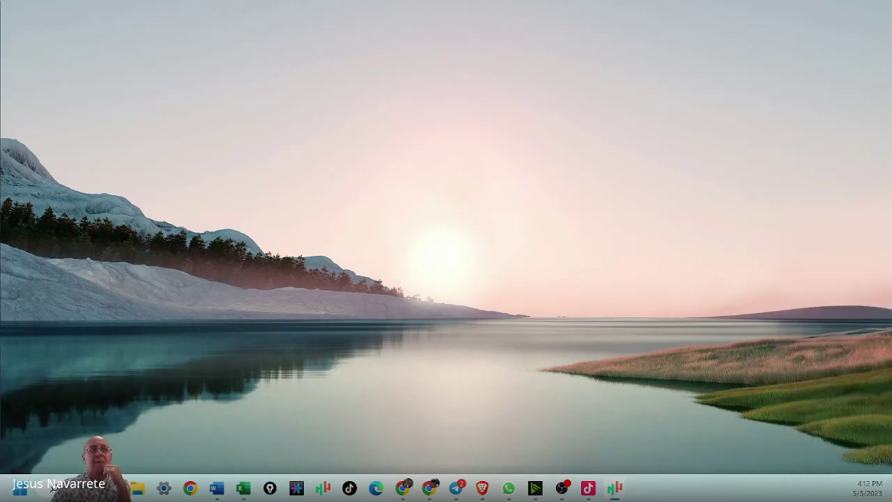
pyautogui.moveTo(616, 492)
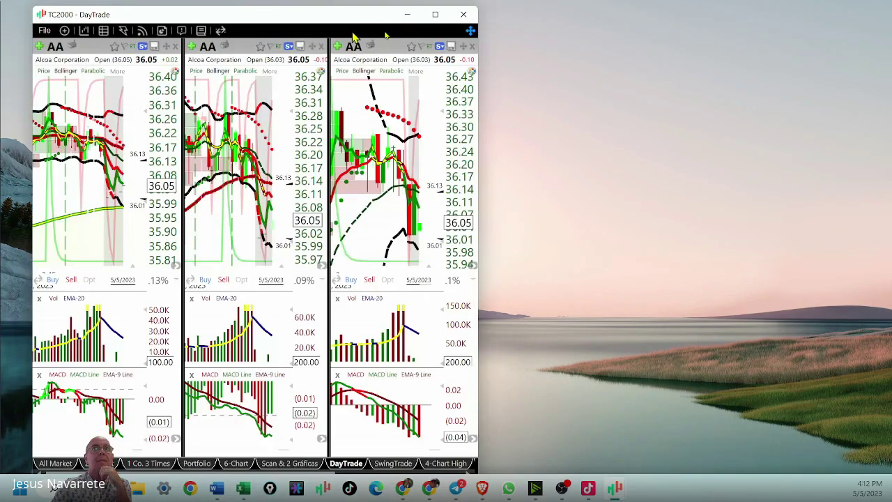
pyautogui.press('super+Up')
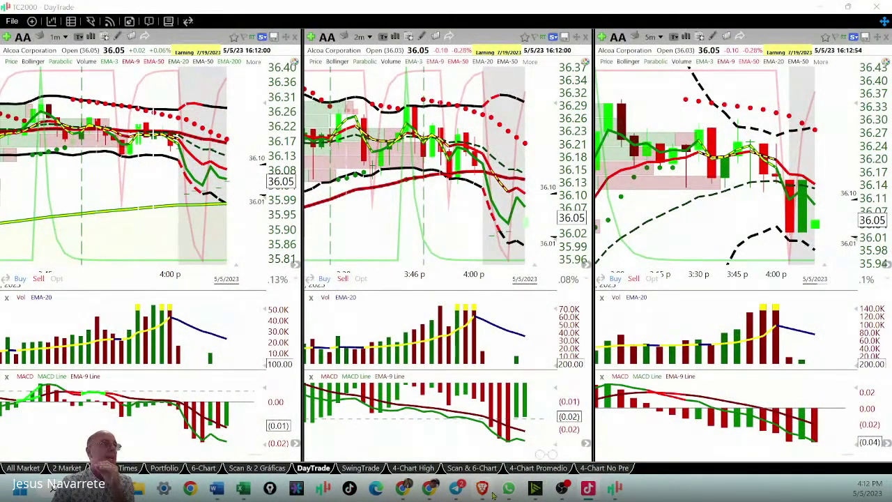
pyautogui.moveTo(492, 493)
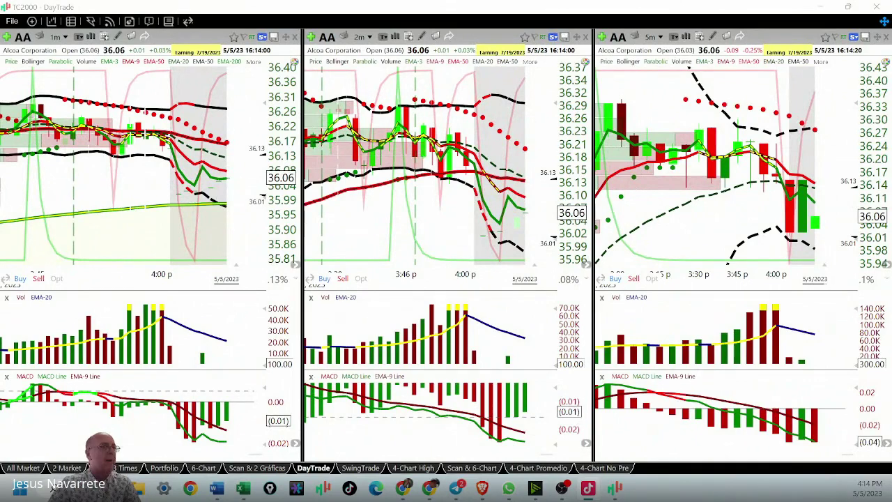
pyautogui.moveTo(456, 492)
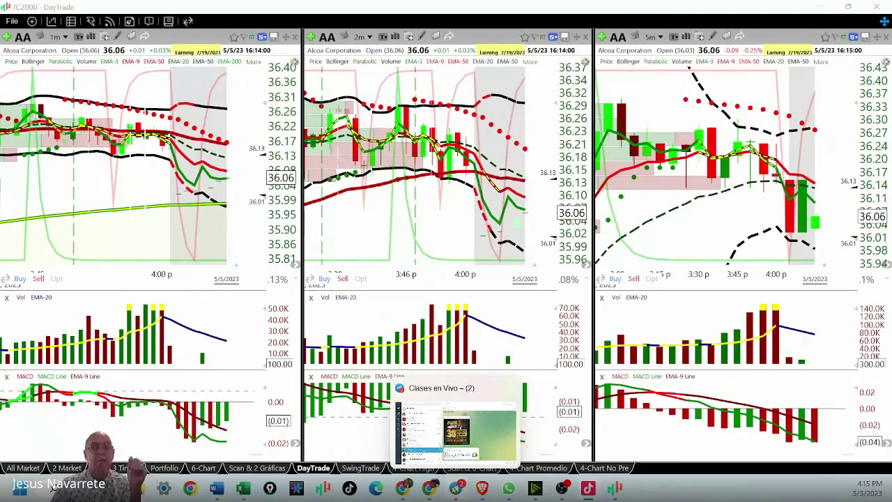
pyautogui.moveTo(485, 491)
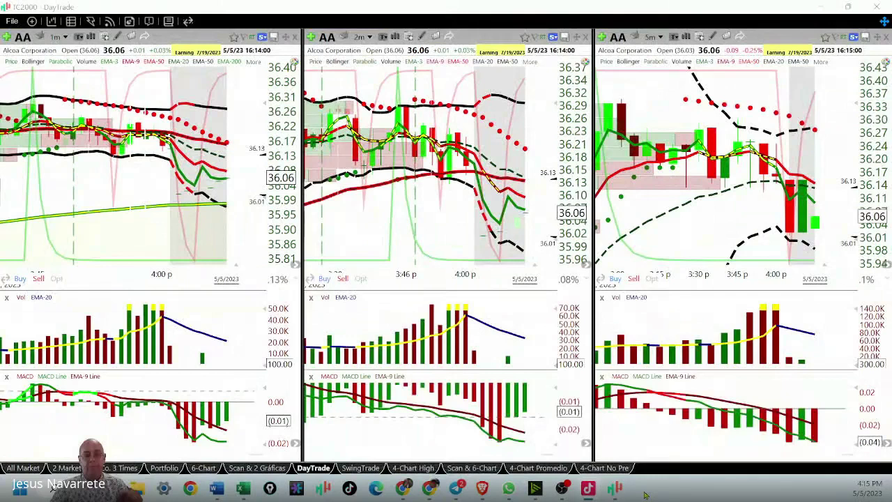
pyautogui.moveTo(537, 490)
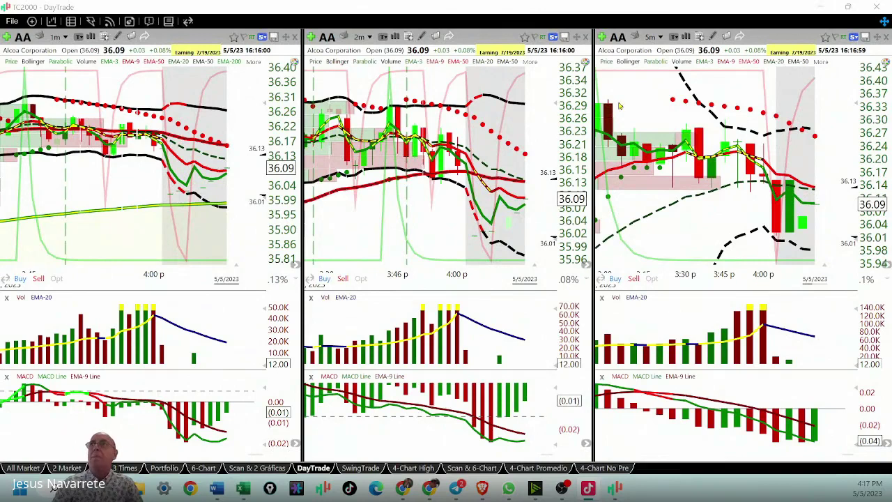
# - Duplicate the DayTrade layout and delete the 5-minute AA chart from the copy
pyautogui.rightClick(317, 470)
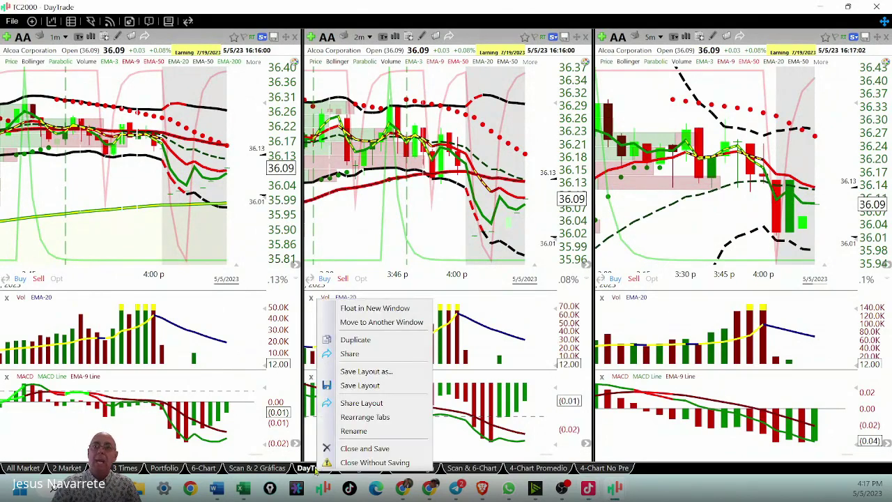
pyautogui.click(360, 340)
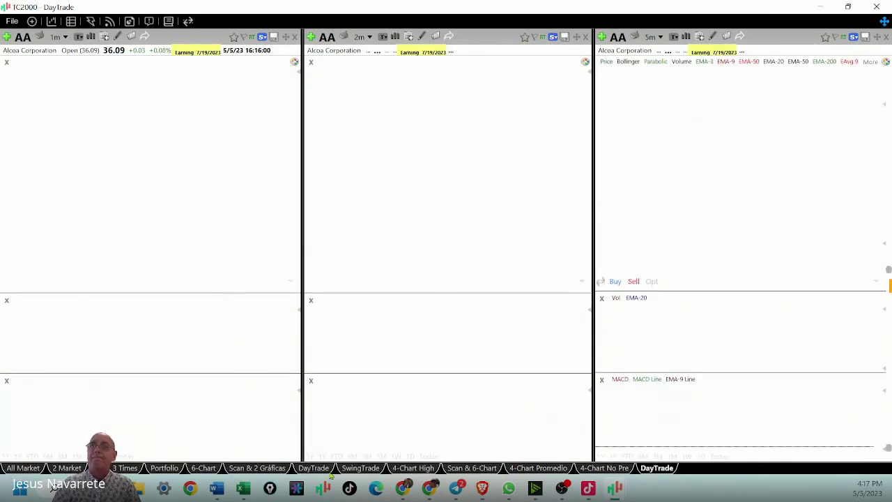
pyautogui.click(887, 39)
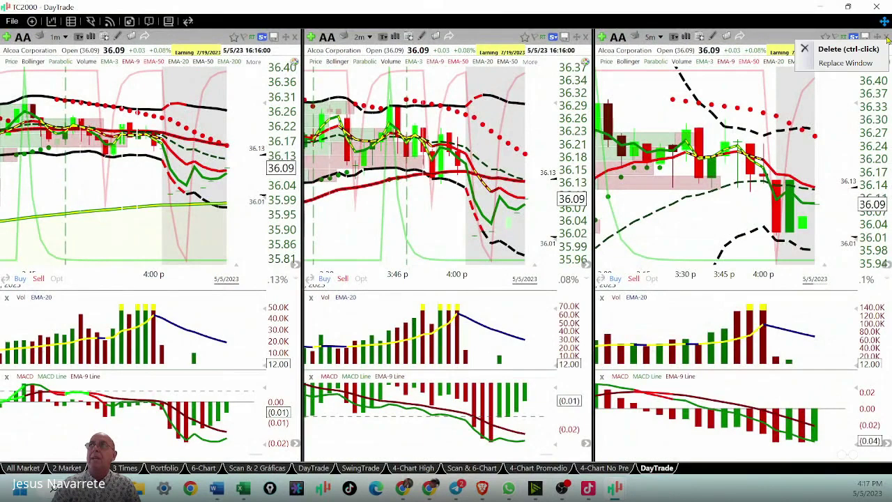
pyautogui.click(848, 49)
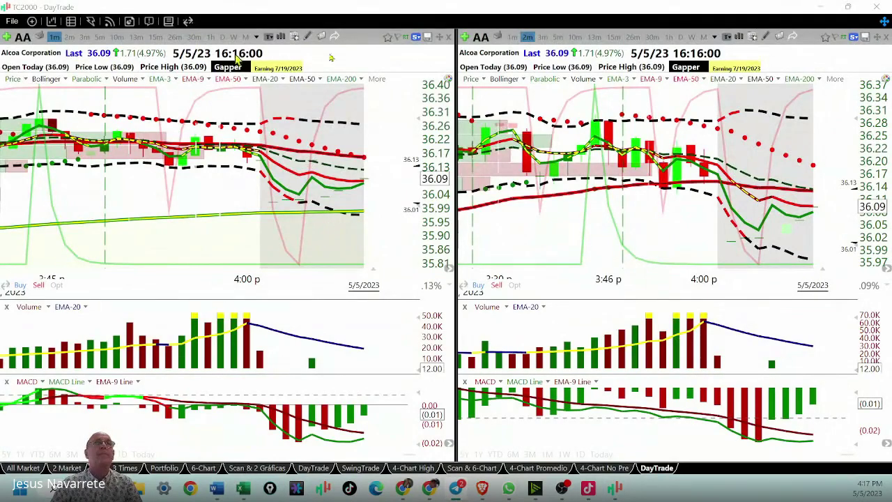
# - Switch to Telegram and find the Alcoa range calculation images in the contact's private chat just above Clases en Vivo
pyautogui.click(455, 488)
pyautogui.click(629, 51)
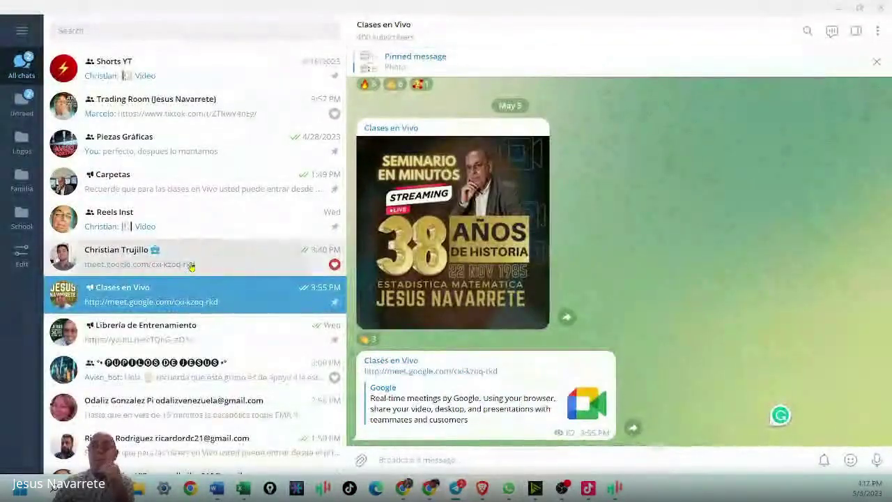
pyautogui.click(191, 266)
pyautogui.scroll(5, 615, 317)
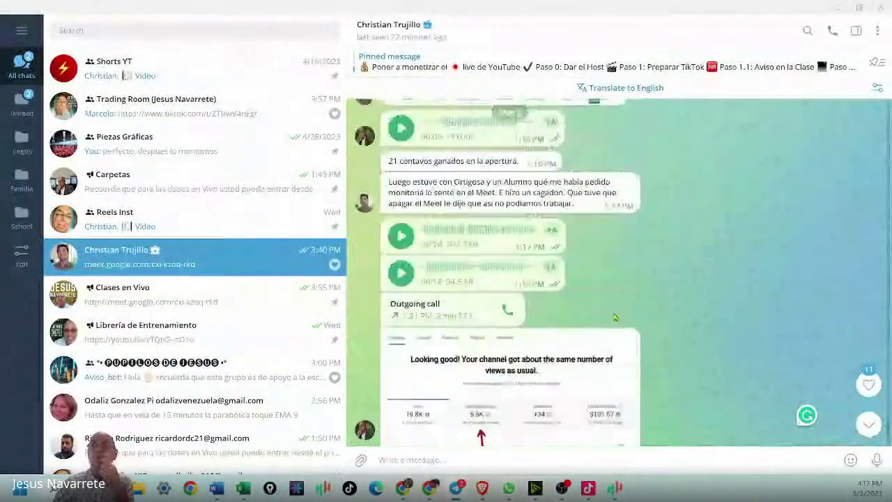
pyautogui.scroll(10, 614, 317)
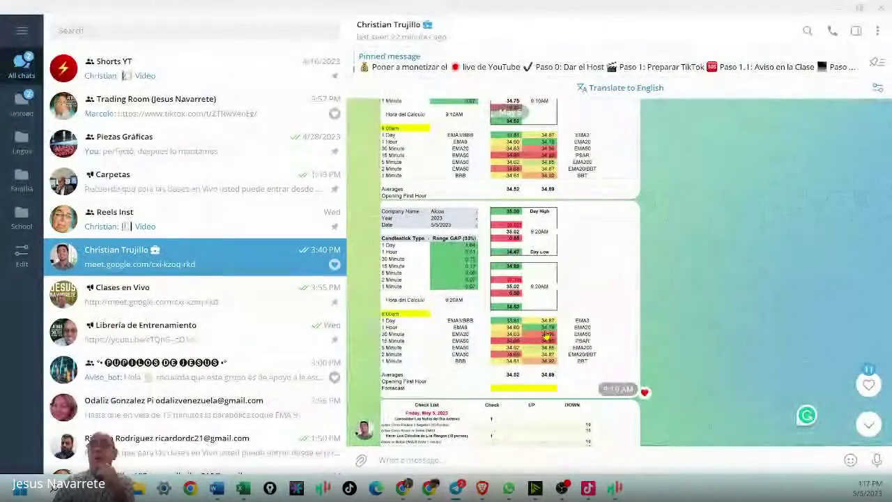
pyautogui.click(548, 335)
pyautogui.press('Escape')
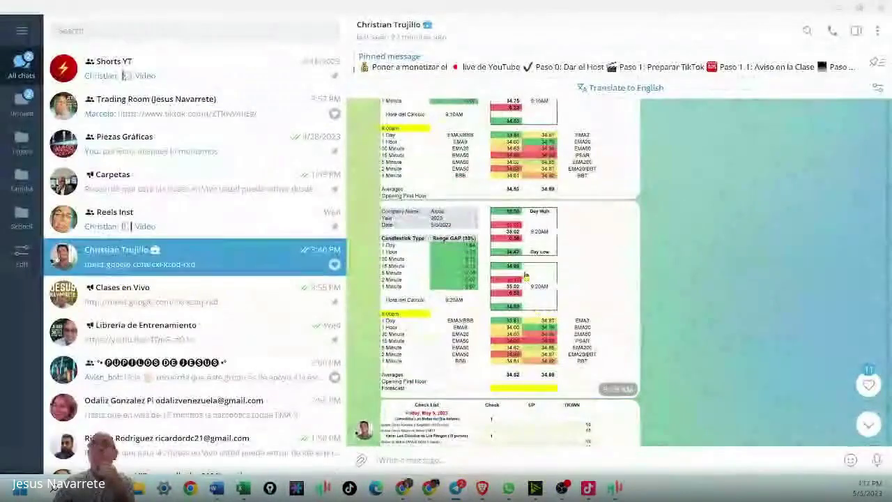
# - View the Alcoa 9:10AM range table full size and page forward to the Friday, May 5, 2023 check list image
pyautogui.click(480, 140)
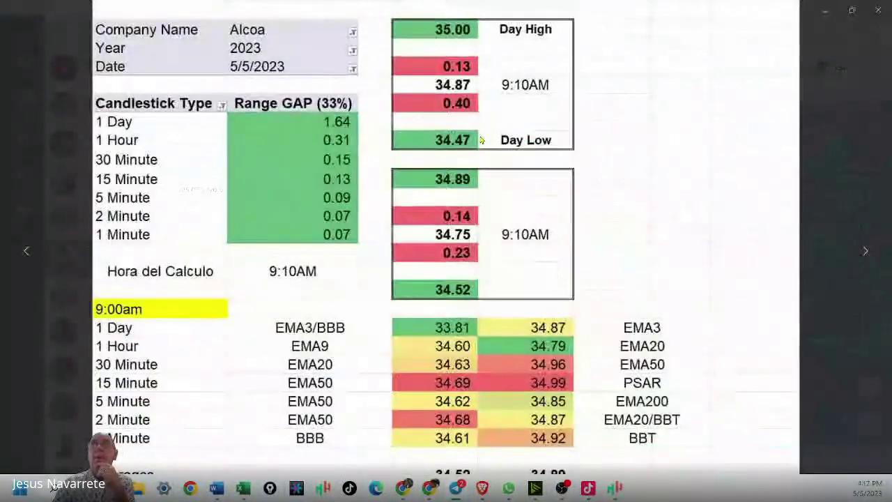
pyautogui.click(867, 260)
pyautogui.click(866, 260)
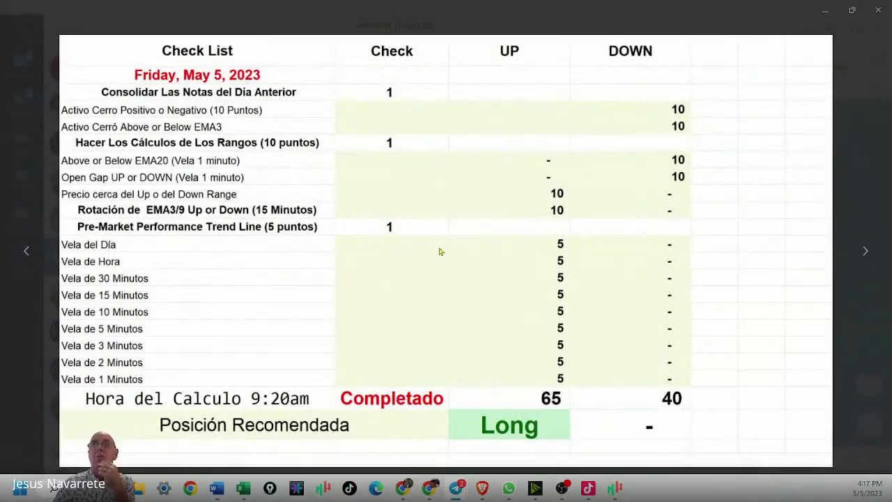
pyautogui.press('Escape')
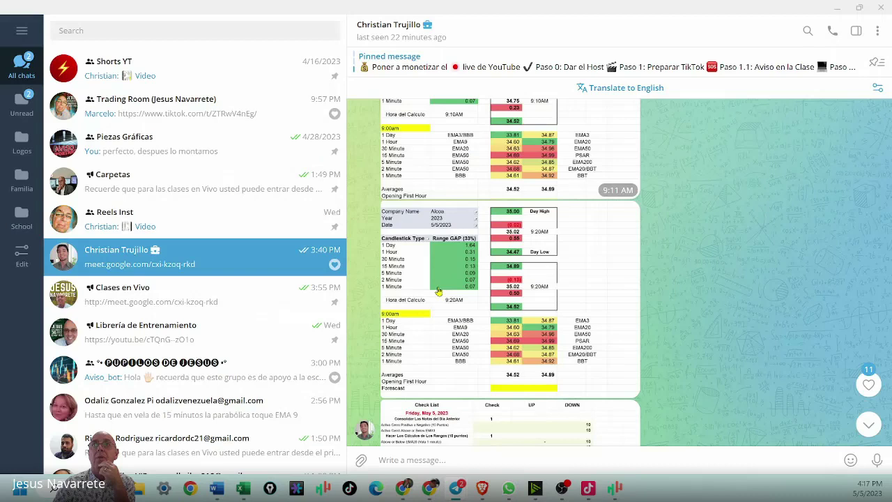
# - Open the Alcoa 9:20AM range table image and draw red arrows pointing at the averages 34.52 and 34.89
pyautogui.scroll(-2, 461, 367)
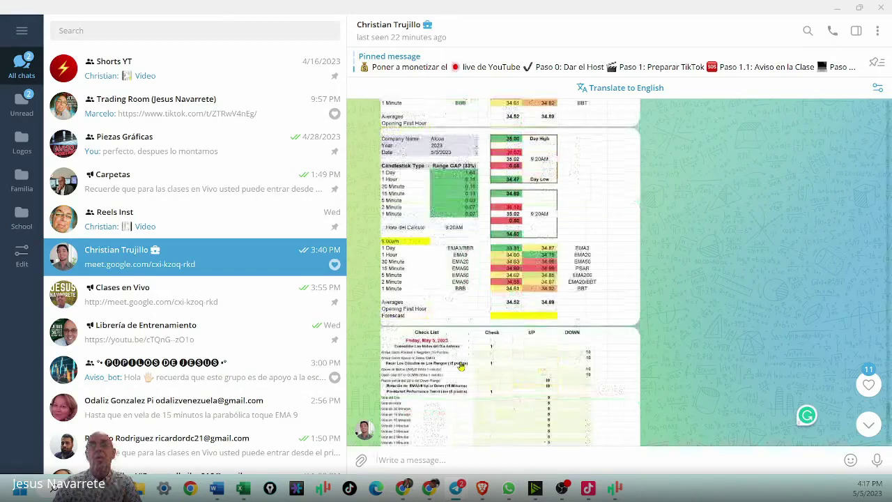
pyautogui.click(461, 367)
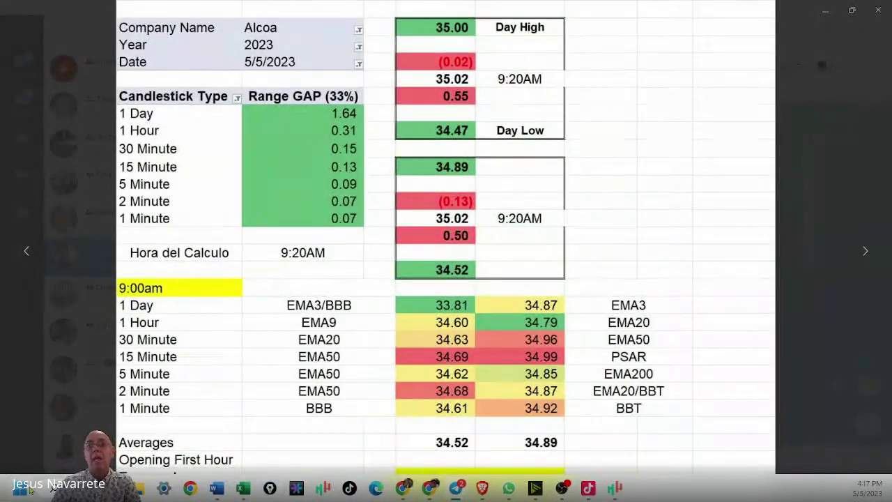
pyautogui.click(269, 492)
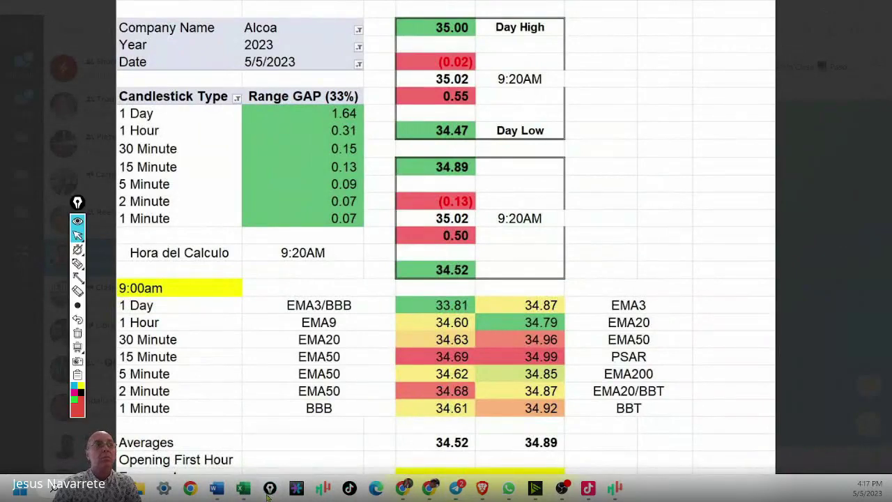
pyautogui.click(77, 277)
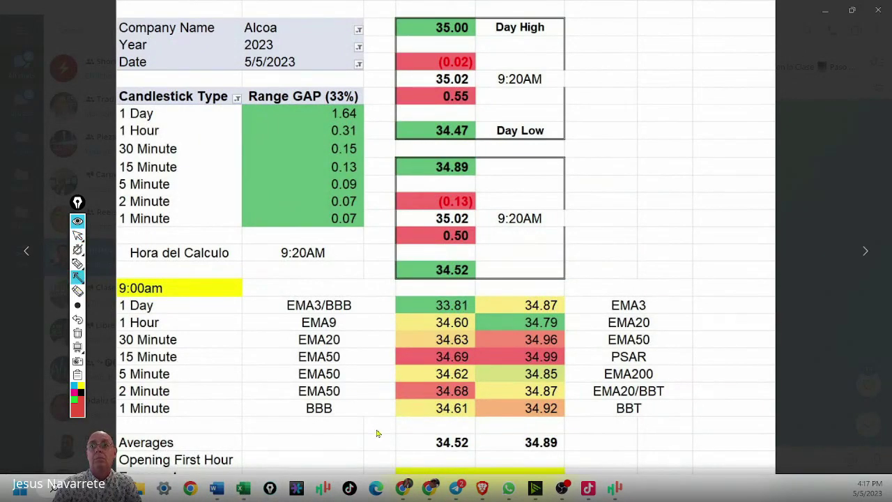
pyautogui.moveTo(335, 423); pyautogui.dragTo(416, 444)
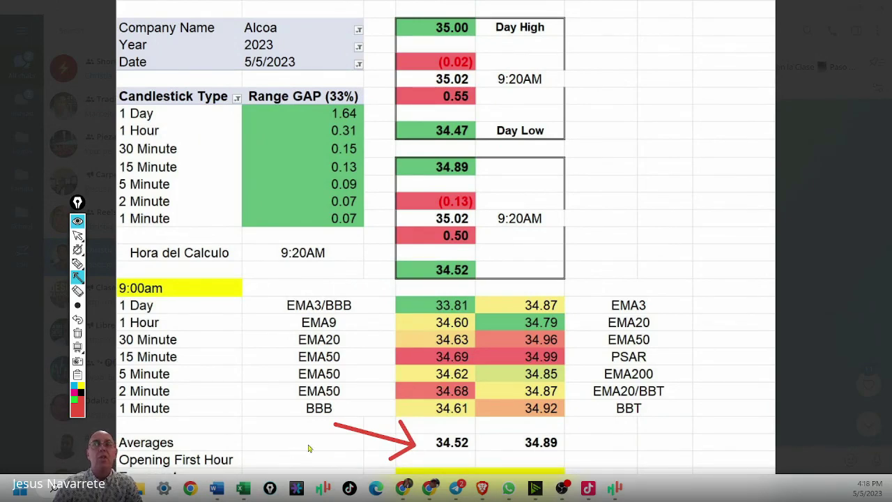
pyautogui.moveTo(711, 405); pyautogui.dragTo(568, 448)
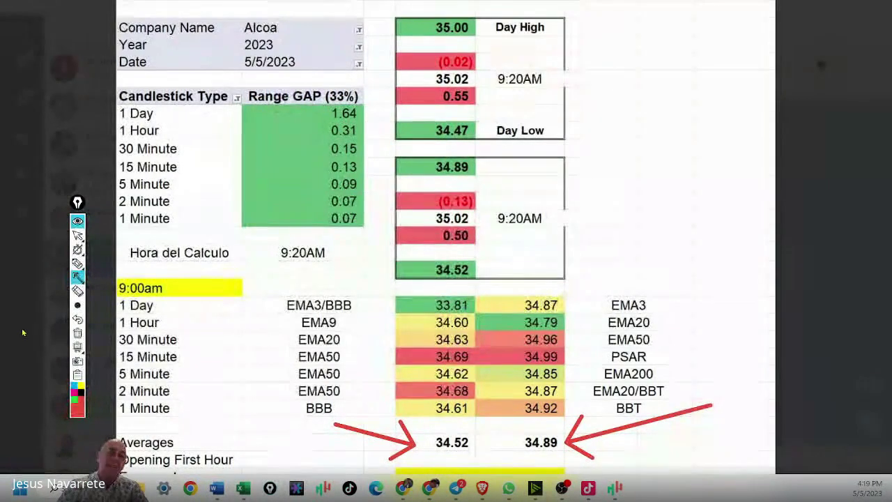
# - Clear the arrows, advance to the check list image and draw a red arrow pointing at the recommended Long position
pyautogui.click(77, 333)
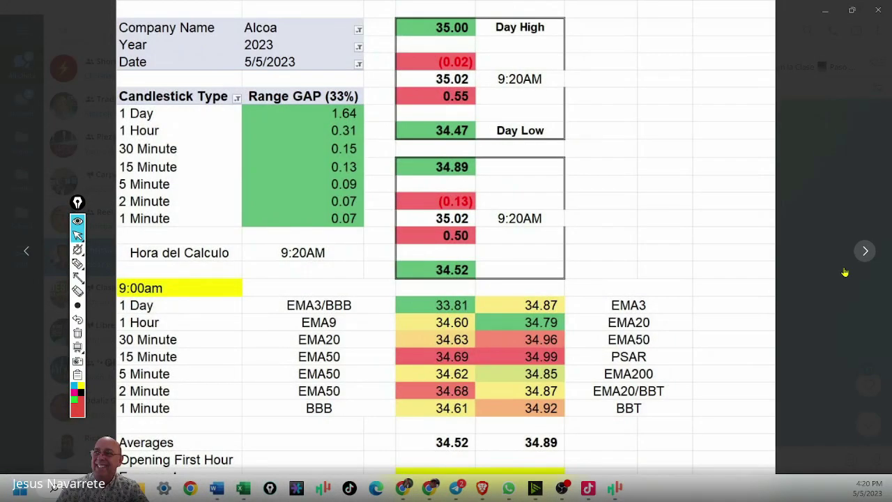
pyautogui.click(862, 256)
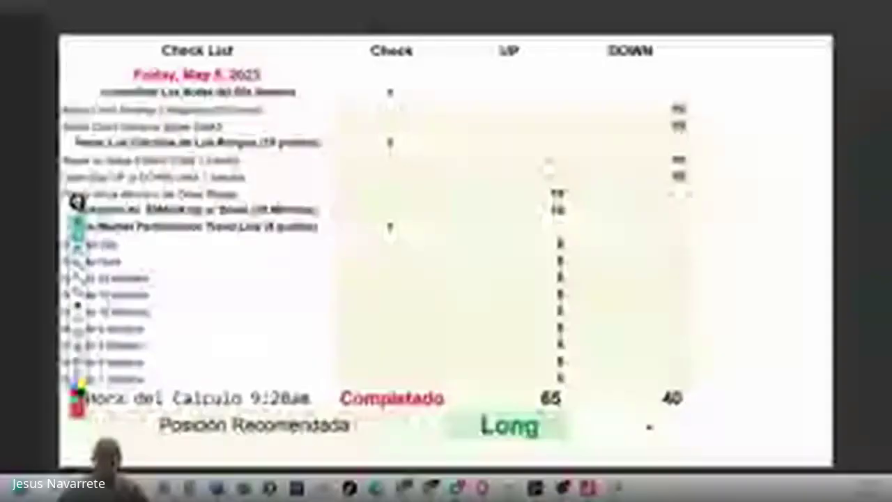
pyautogui.moveTo(692, 452); pyautogui.dragTo(562, 424)
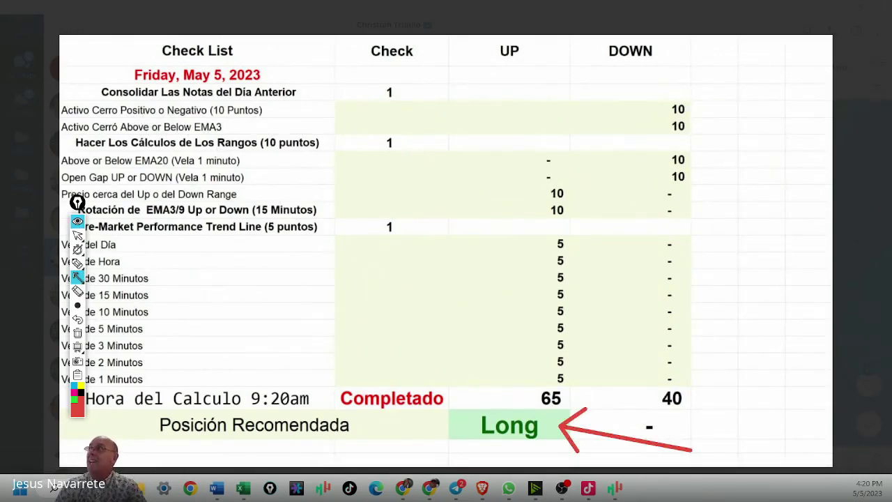
# - Bring the floating TC2000 Alcoa chart over the check list image and set its timeframe to 15 minutes
pyautogui.click(78, 234)
pyautogui.moveTo(891, 25); pyautogui.dragTo(591, 25)
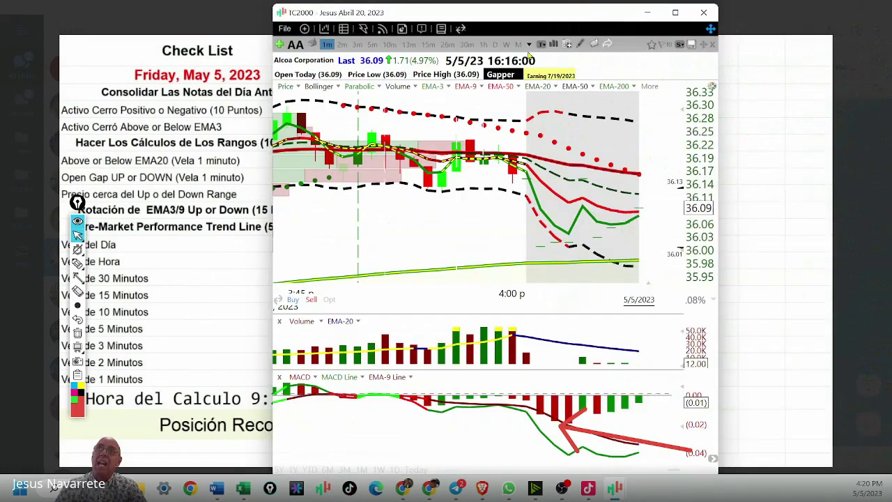
pyautogui.click(426, 45)
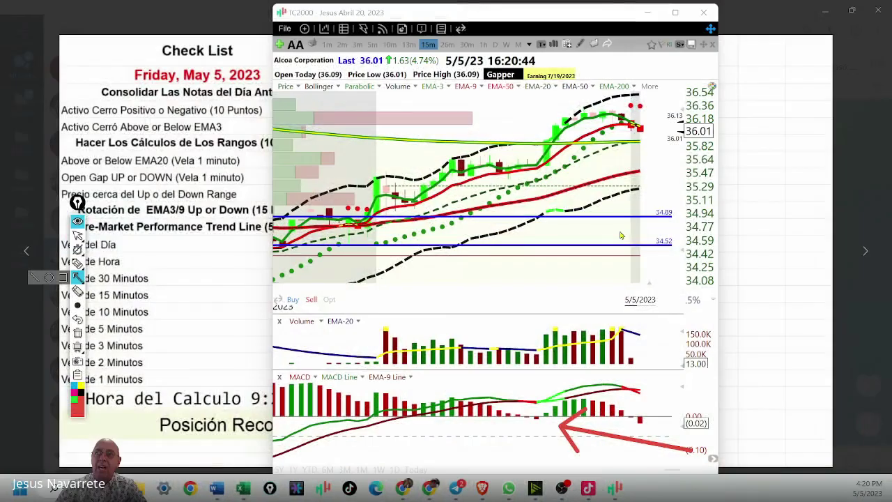
# - Draw red arrows on the 15-minute chart at the 34.89 line, the opening candles, the day's highest candles and the 36.36 price level
pyautogui.moveTo(617, 232); pyautogui.dragTo(652, 217)
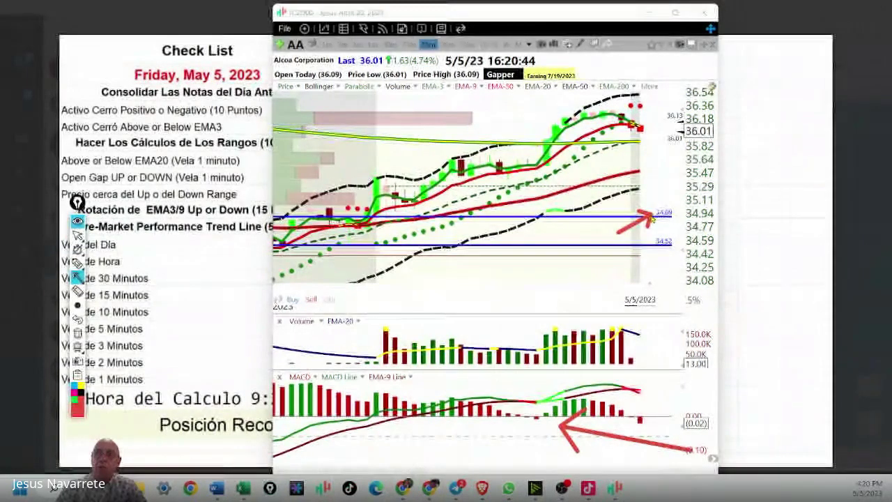
pyautogui.moveTo(424, 262); pyautogui.dragTo(385, 222)
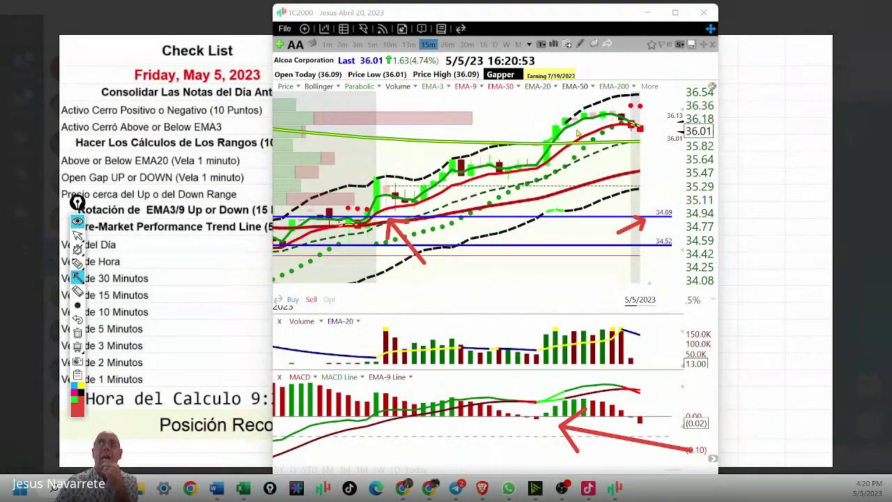
pyautogui.moveTo(615, 83)
pyautogui.mouseDown()
pyautogui.moveTo(613, 107)
pyautogui.moveTo(687, 105)
pyautogui.mouseUp()
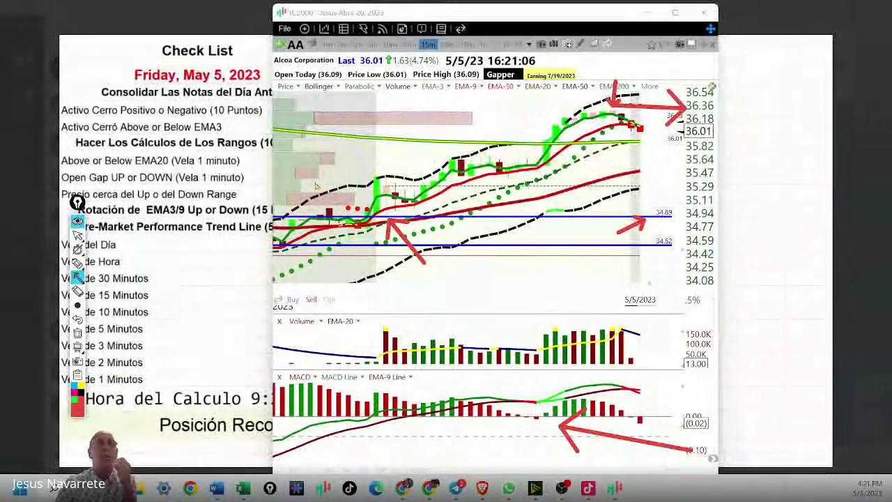
pyautogui.moveTo(327, 161); pyautogui.dragTo(375, 208)
pyautogui.moveTo(591, 28); pyautogui.dragTo(609, 108)
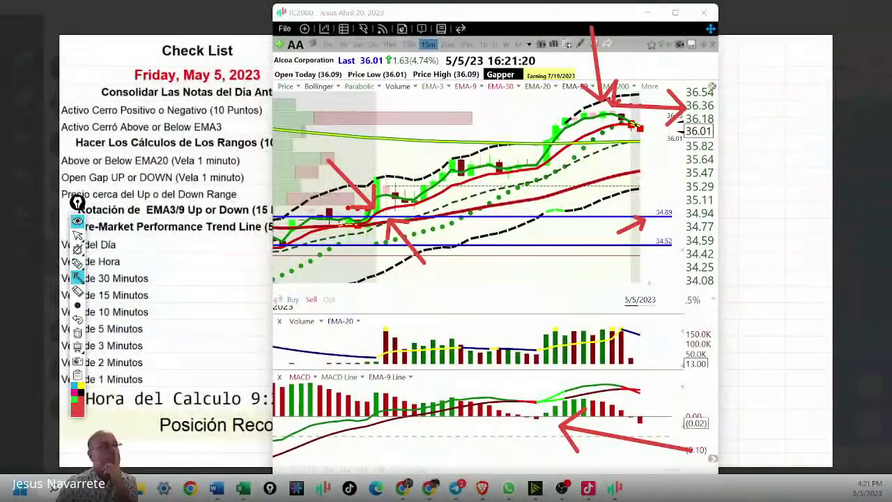
# - Move the floating chart off the check list, clear all red arrows and shift the annotation toolbar clear of the image
pyautogui.click(77, 236)
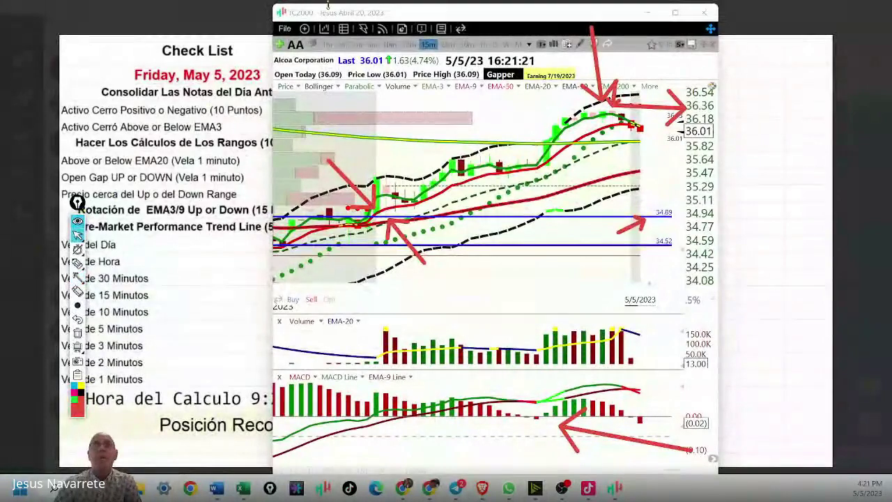
pyautogui.moveTo(327, 7); pyautogui.dragTo(834, 72)
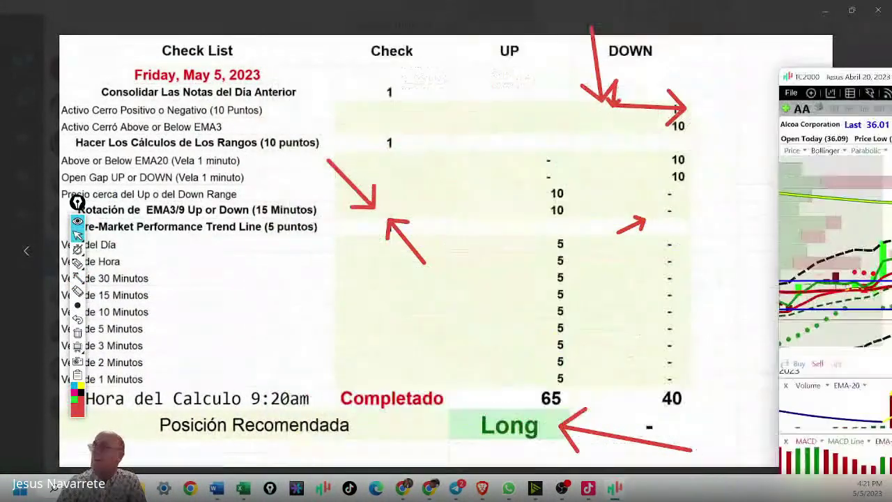
pyautogui.click(116, 246)
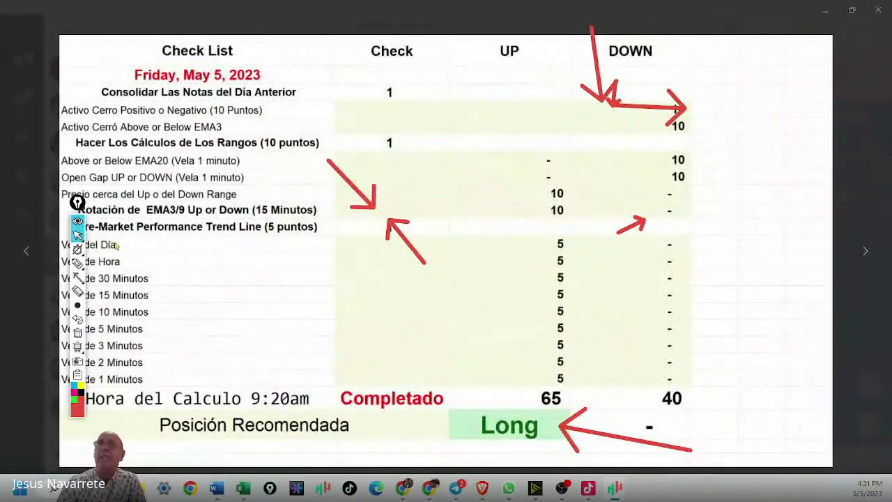
pyautogui.click(77, 333)
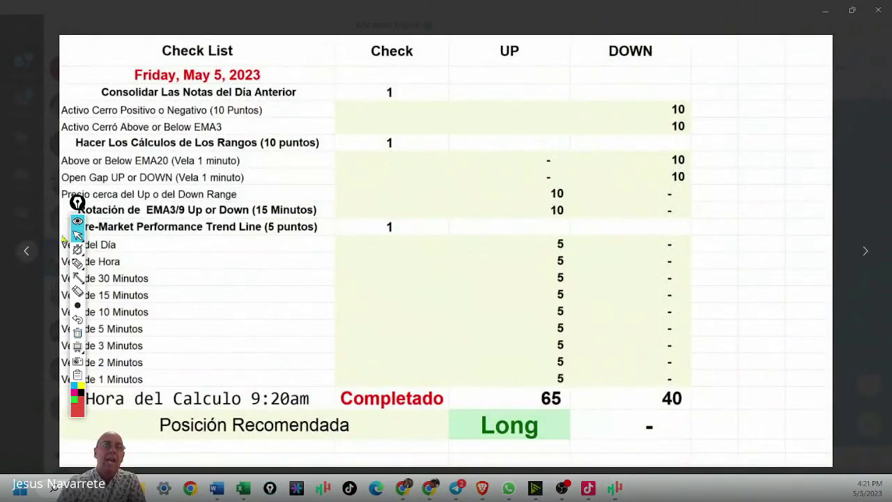
pyautogui.moveTo(78, 202); pyautogui.dragTo(25, 215)
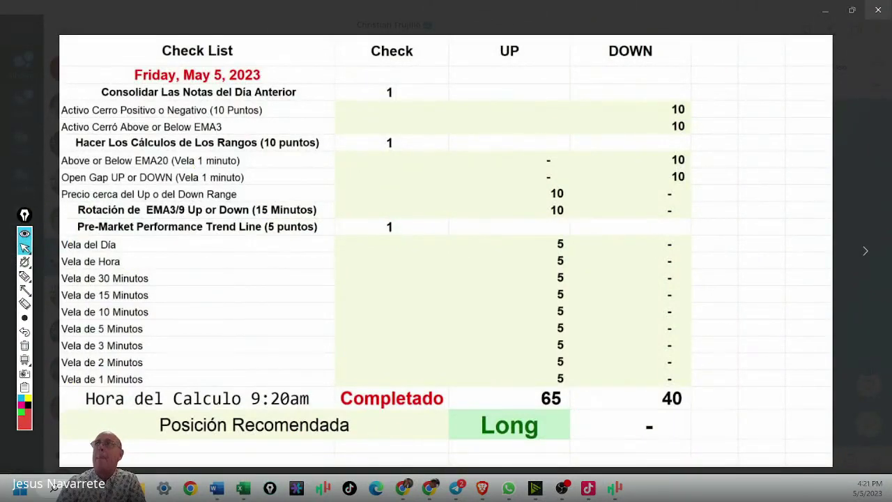
# - Close the Telegram image viewer and switch to the 4-Chart No Pre layout in TC2000
pyautogui.click(865, 251)
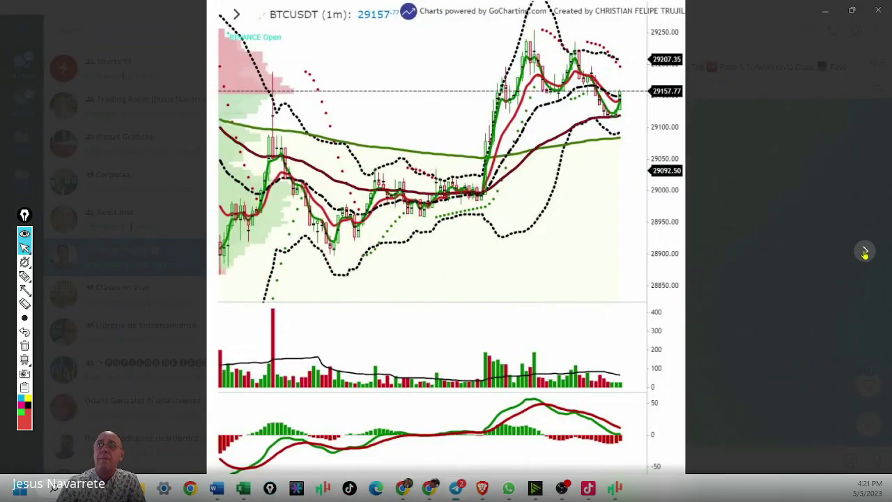
pyautogui.click(815, 253)
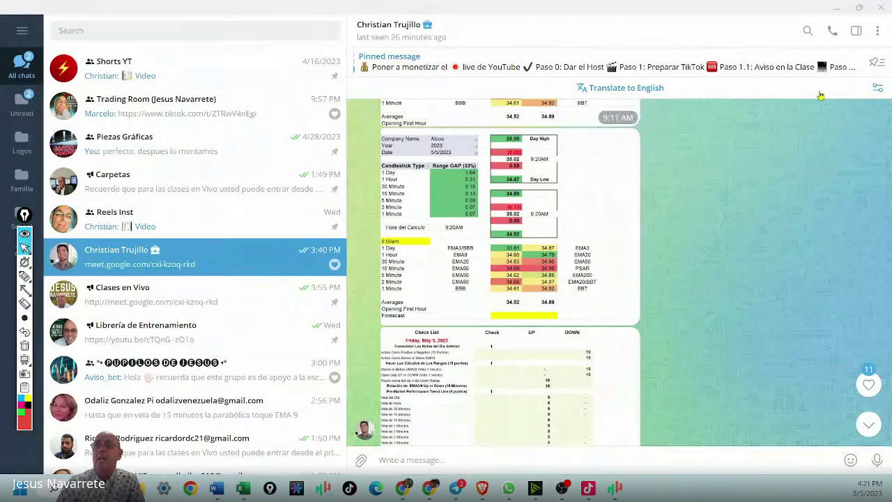
pyautogui.scroll(-15, 780, 230)
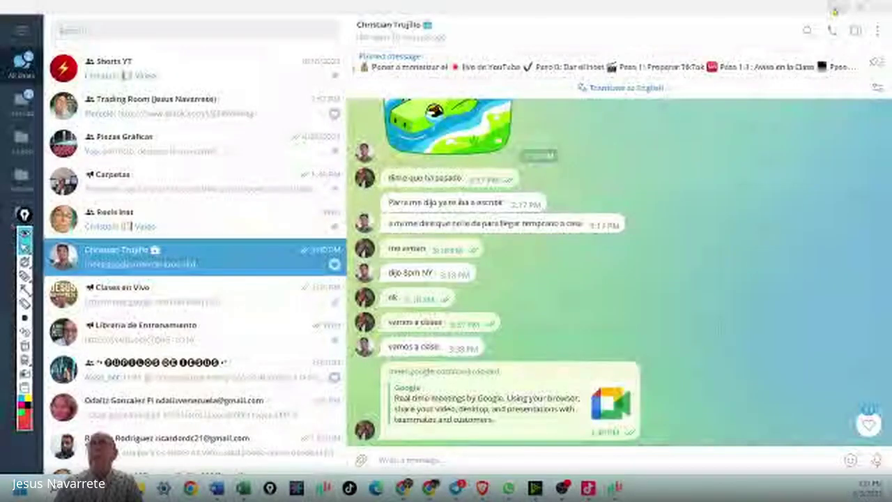
pyautogui.hotkey('alt', 'Tab')
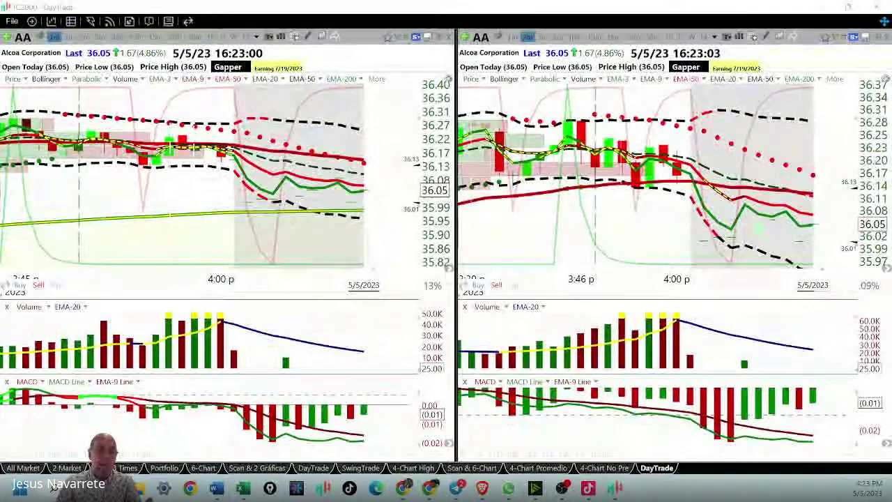
pyautogui.click(605, 468)
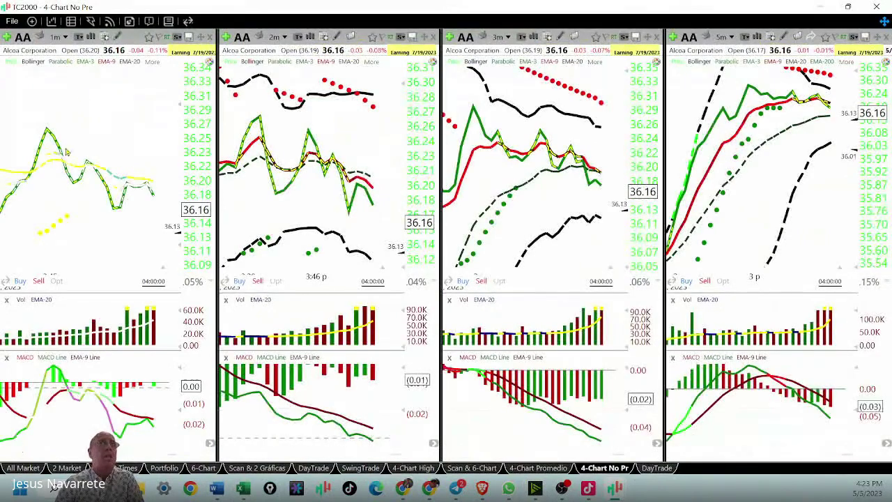
# - Try the 13-minute timeframe on the first Alcoa chart and return it to 1 minute
pyautogui.click(61, 39)
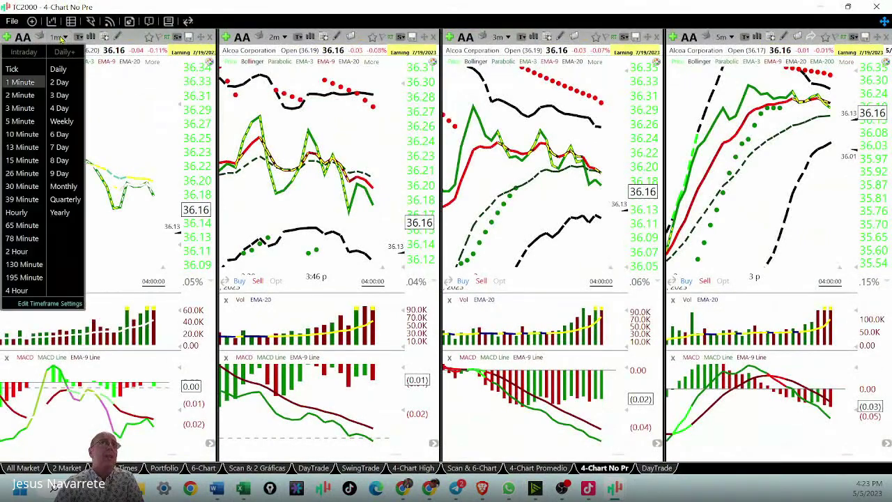
pyautogui.click(24, 134)
pyautogui.click(62, 40)
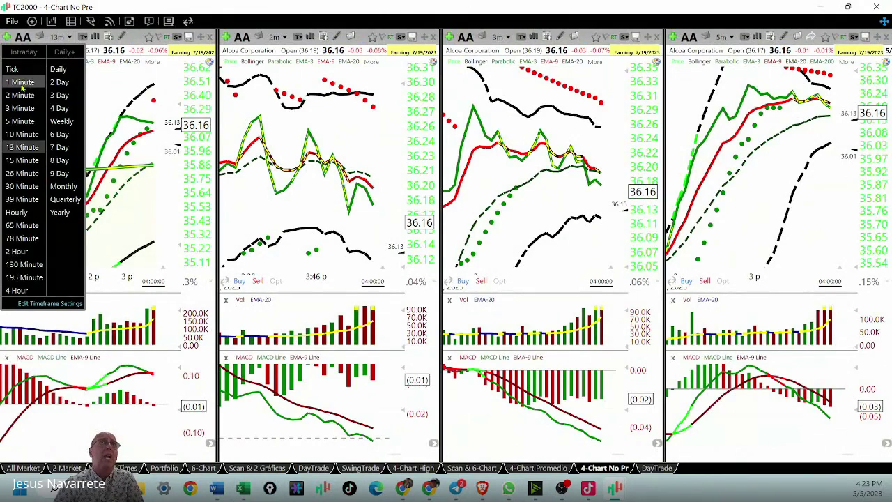
pyautogui.click(23, 85)
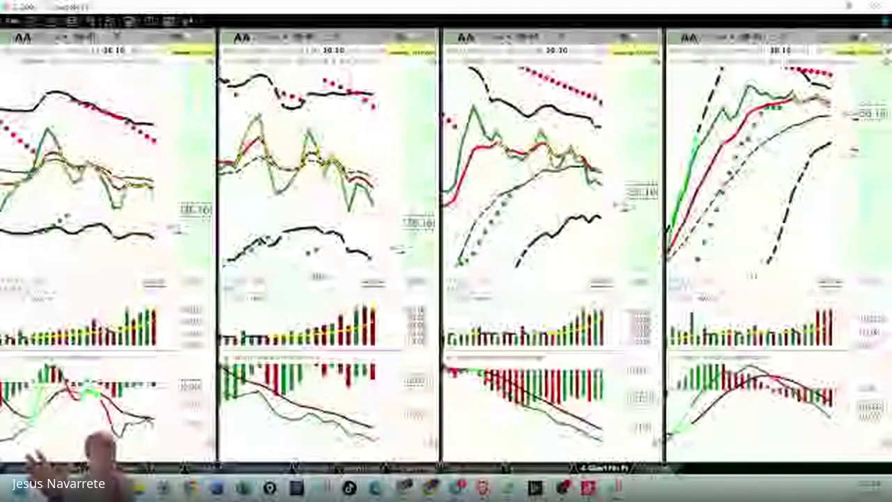
# - Open the 1-minute chart's properties and raise the price plot opacity to its maximum
pyautogui.rightClick(83, 133)
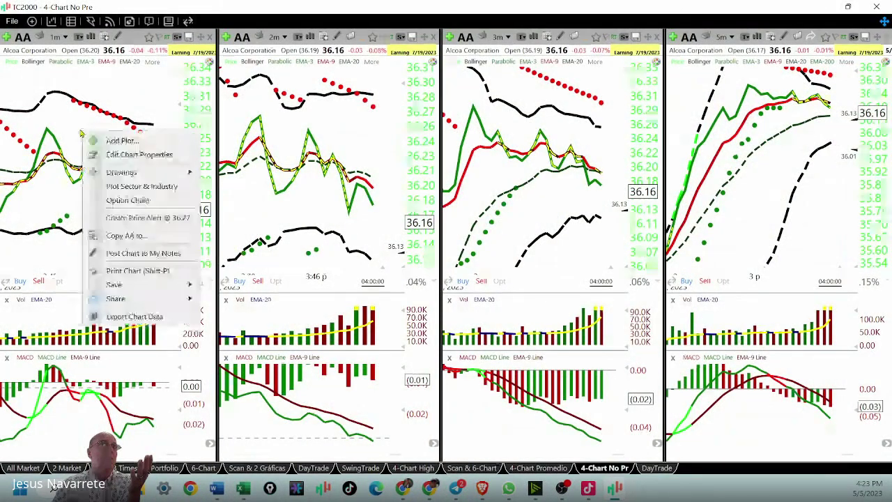
pyautogui.click(111, 156)
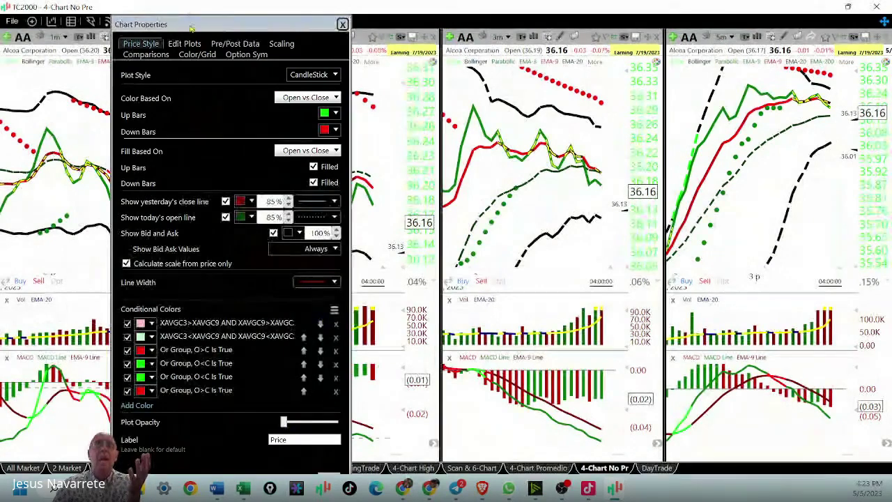
pyautogui.moveTo(197, 27); pyautogui.dragTo(348, 27)
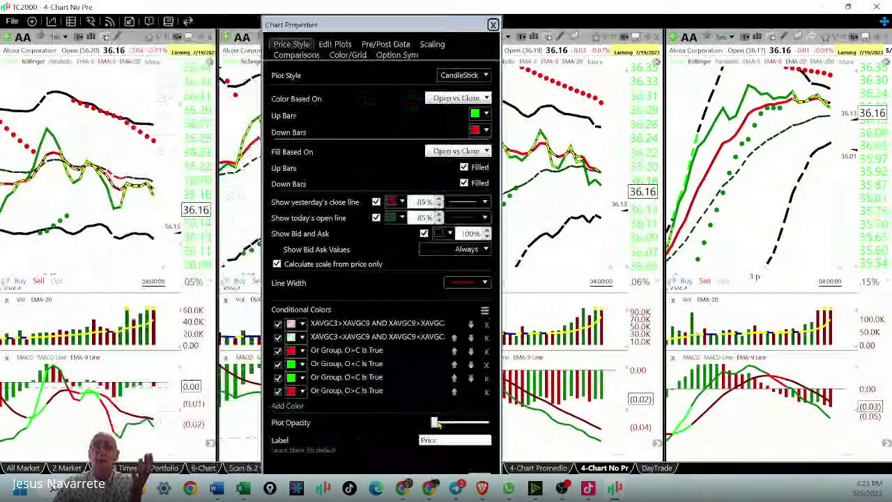
pyautogui.moveTo(435, 422); pyautogui.dragTo(460, 434)
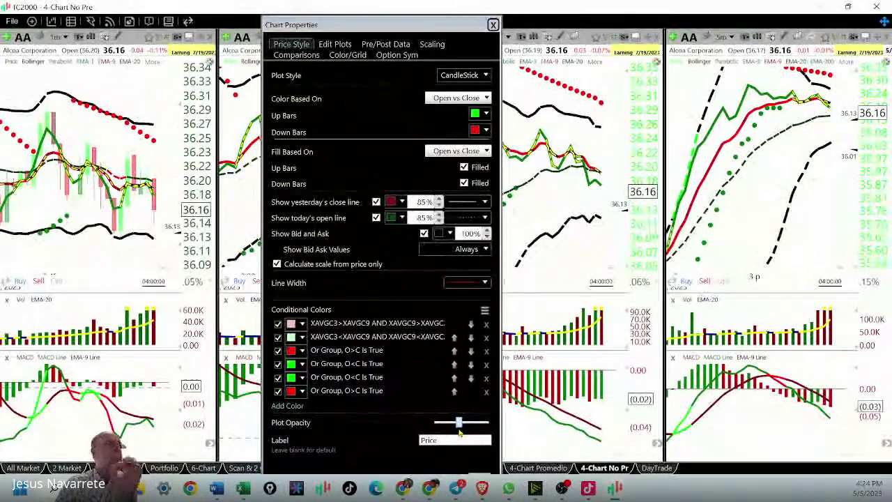
pyautogui.moveTo(459, 433); pyautogui.dragTo(461, 432)
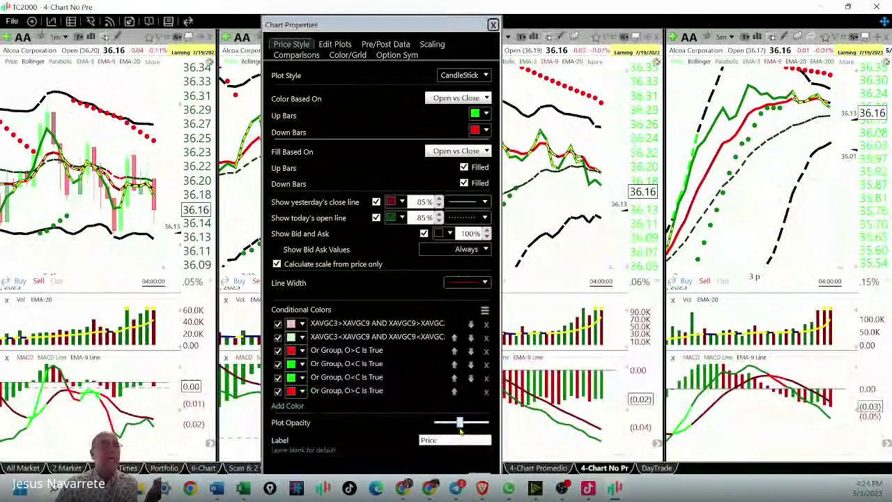
pyautogui.moveTo(460, 432); pyautogui.dragTo(523, 427)
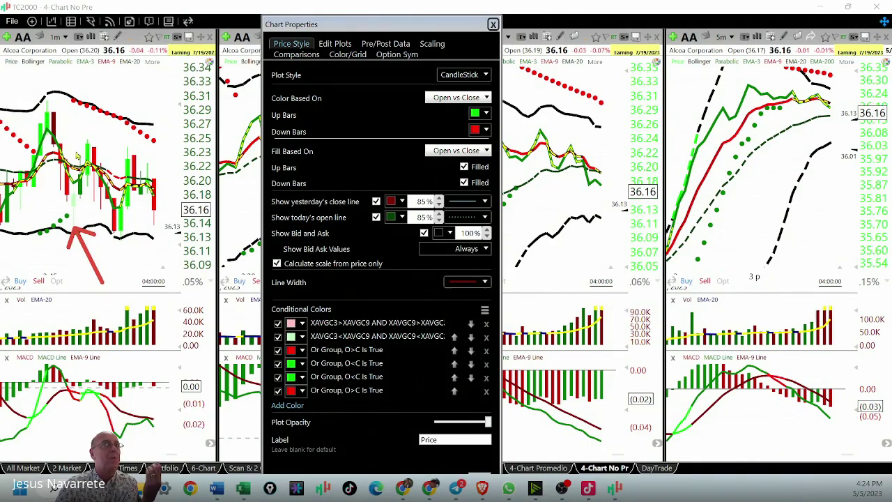
# - Mark the candle peaks on the 1-minute chart with red arrows, clear the annotations and close the chart properties
pyautogui.moveTo(74, 68)
pyautogui.mouseDown()
pyautogui.moveTo(87, 143)
pyautogui.moveTo(62, 72)
pyautogui.moveTo(49, 98)
pyautogui.moveTo(57, 110)
pyautogui.mouseUp()
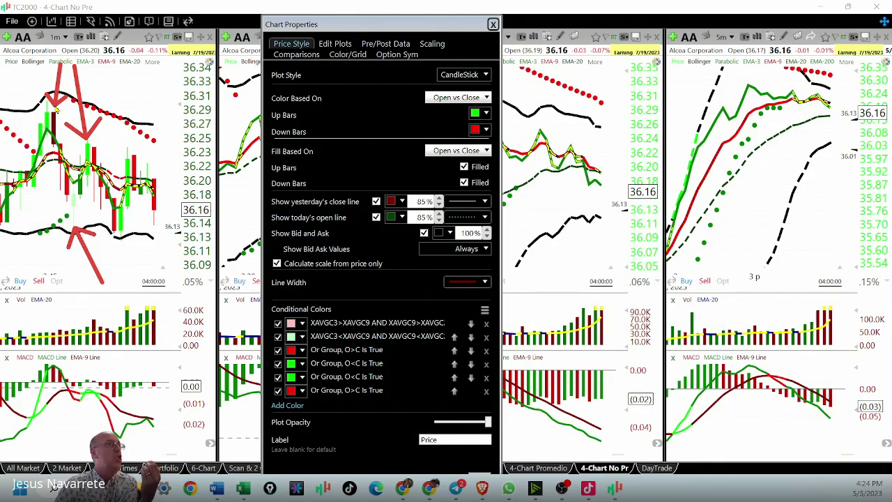
pyautogui.moveTo(148, 126); pyautogui.dragTo(138, 157)
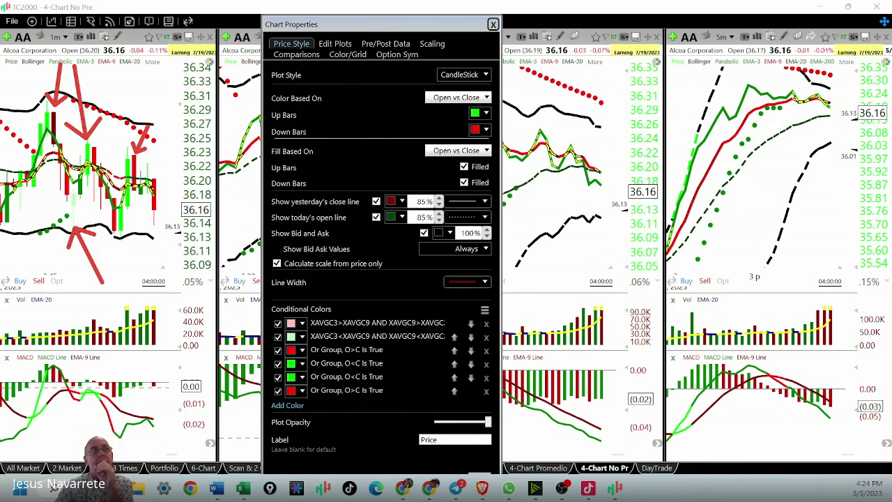
pyautogui.press('Escape')
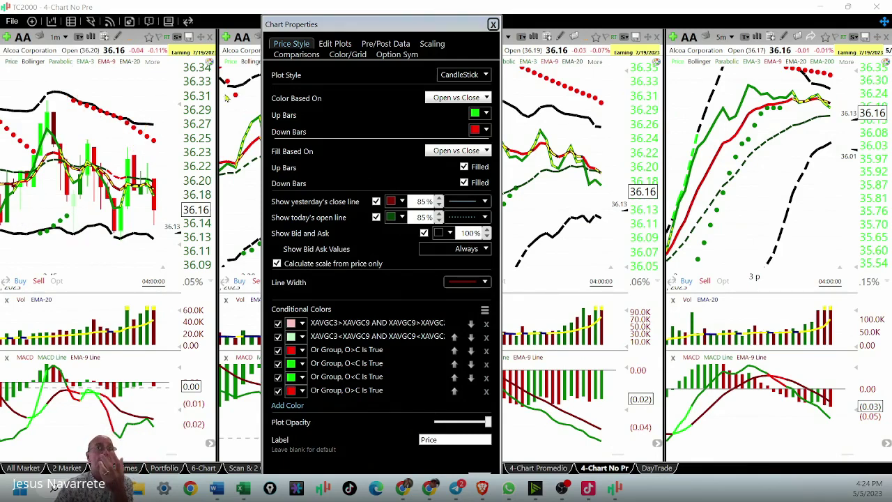
pyautogui.moveTo(348, 28); pyautogui.dragTo(396, 56)
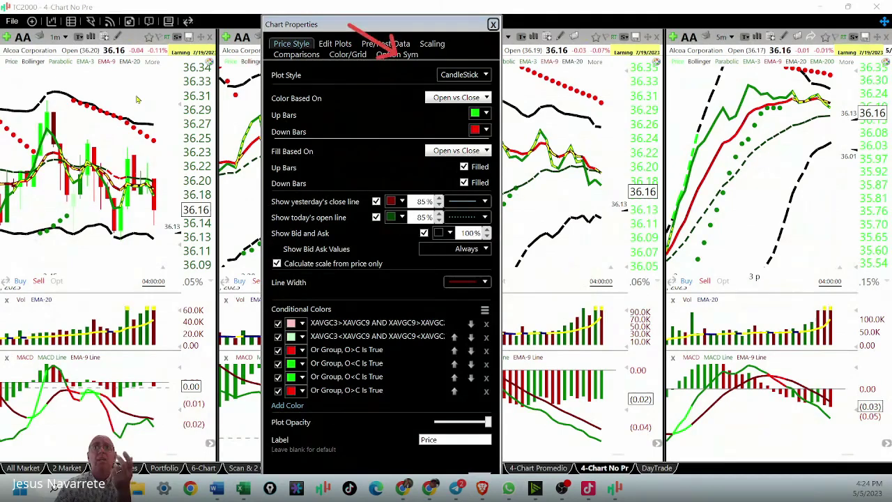
pyautogui.press('Escape')
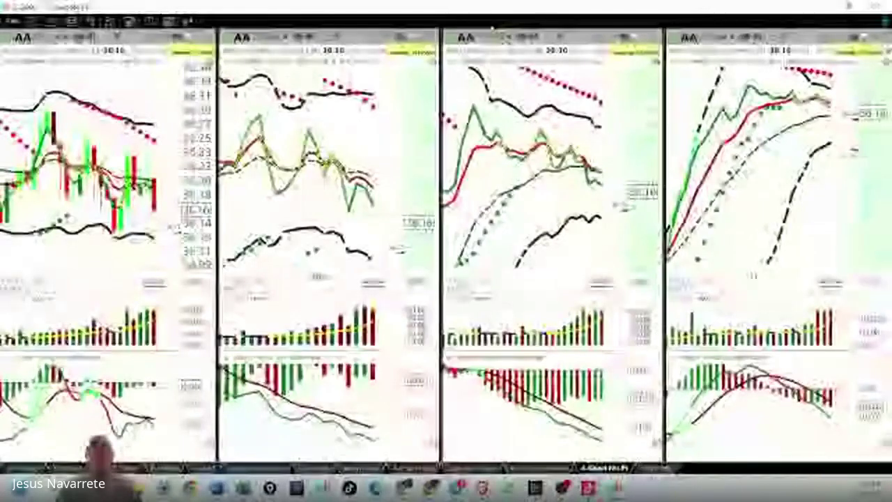
# - Set the second Alcoa chart's timeframe to 3 minutes
pyautogui.click(278, 37)
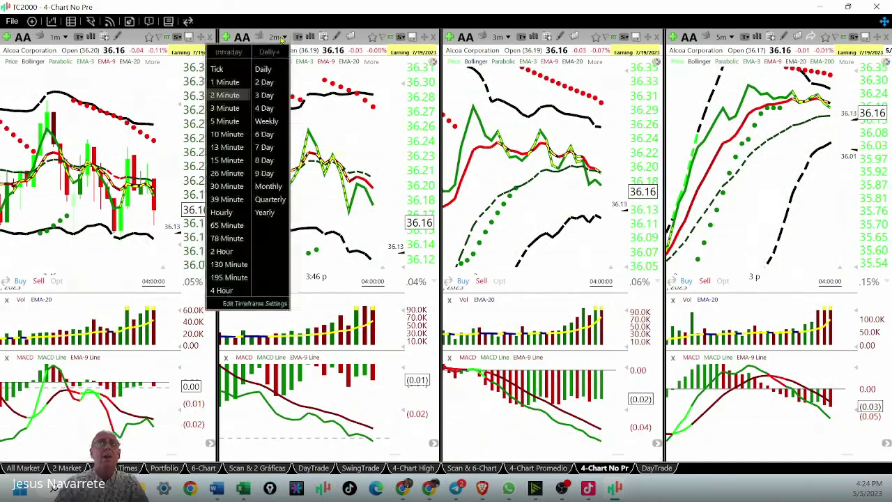
pyautogui.click(220, 109)
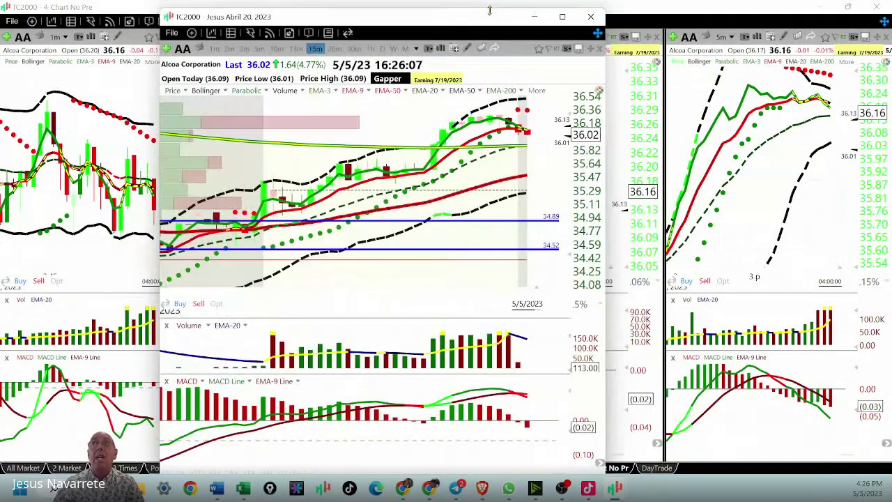
# - Tile the floating 15-minute and 1-minute Alcoa chart windows side by side
pyautogui.press('super+Left')
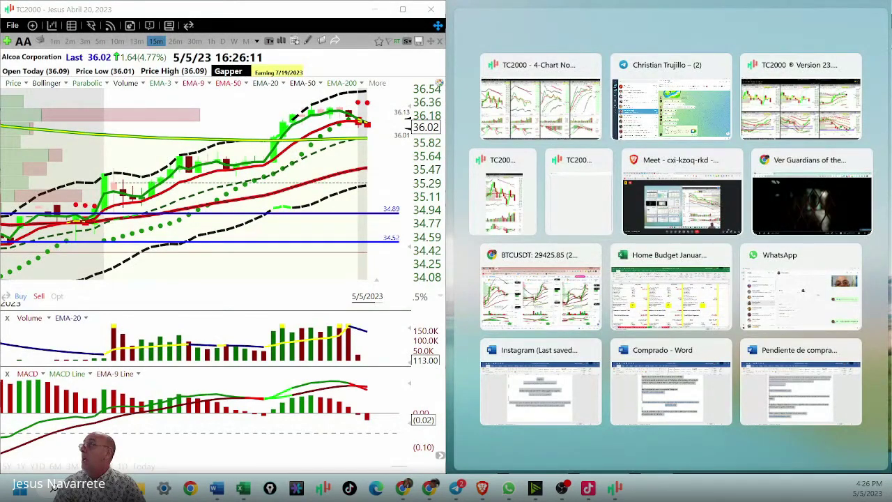
pyautogui.click(503, 191)
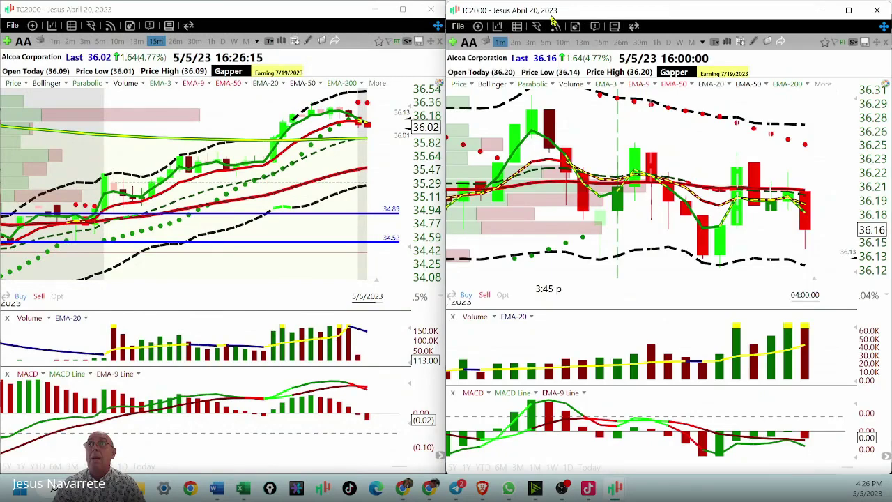
pyautogui.moveTo(849, 11)
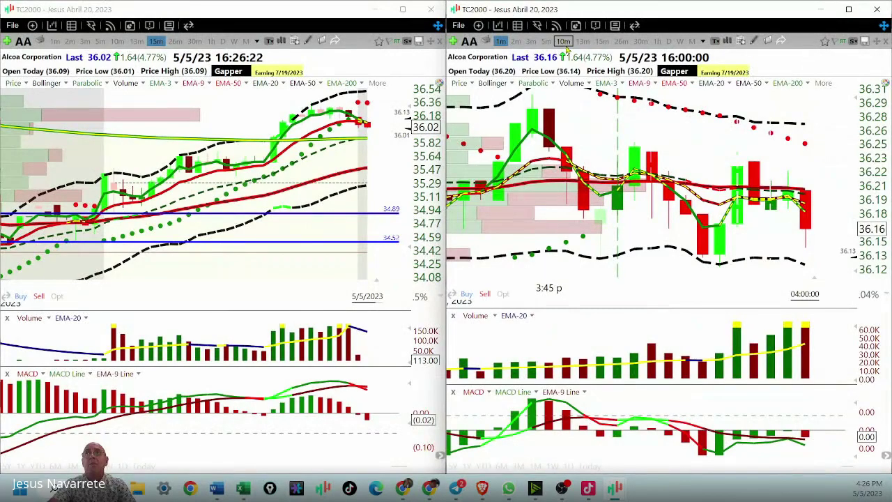
# - Set the second Alcoa chart's timeframe to 15 minutes and fit the start of the 5/5 session into its view
pyautogui.click(601, 42)
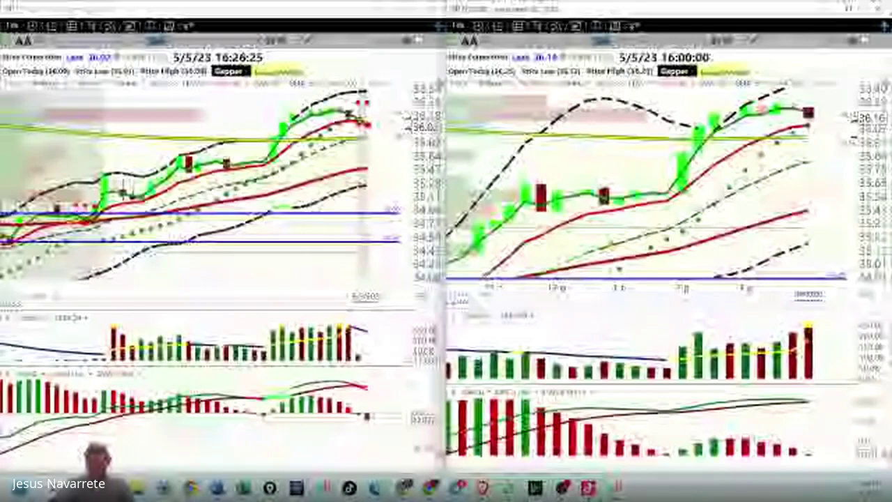
pyautogui.scroll(-3, 610, 242)
pyautogui.scroll(2, 610, 242)
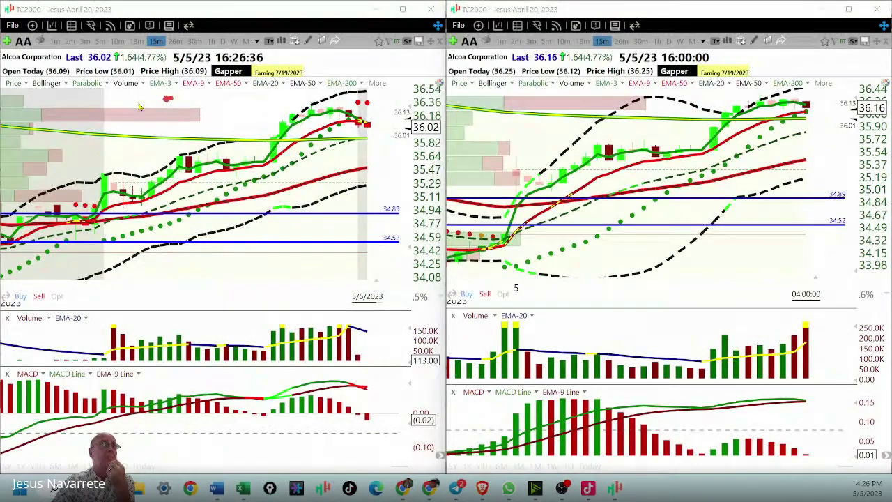
# - Mark the upper area before the open on both 15-minute charts, clear it, and point red arrows at their EMA-200 crossings
pyautogui.moveTo(139, 106); pyautogui.dragTo(108, 104)
pyautogui.moveTo(531, 84); pyautogui.dragTo(478, 115)
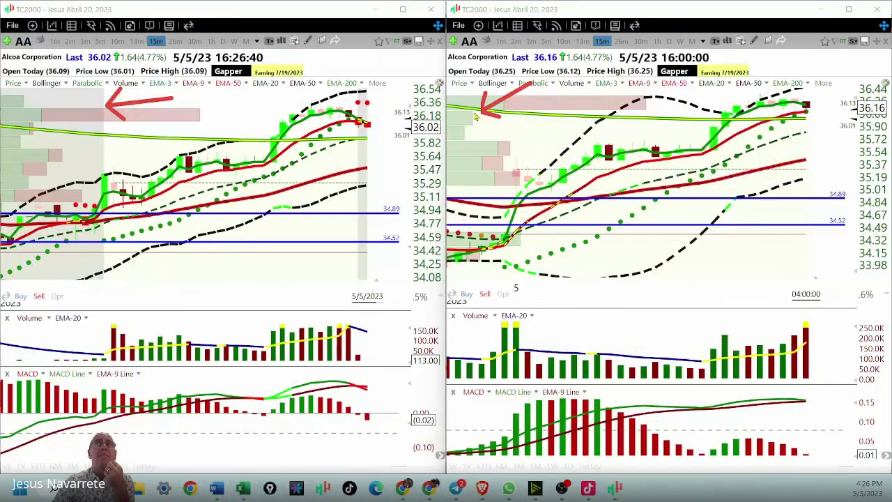
pyautogui.hotkey('ctrl', 'z')
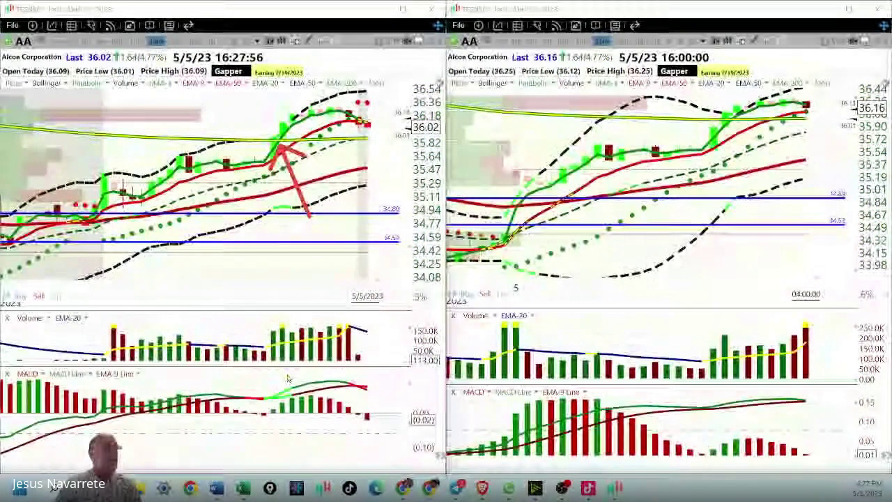
pyautogui.moveTo(753, 162); pyautogui.dragTo(734, 127)
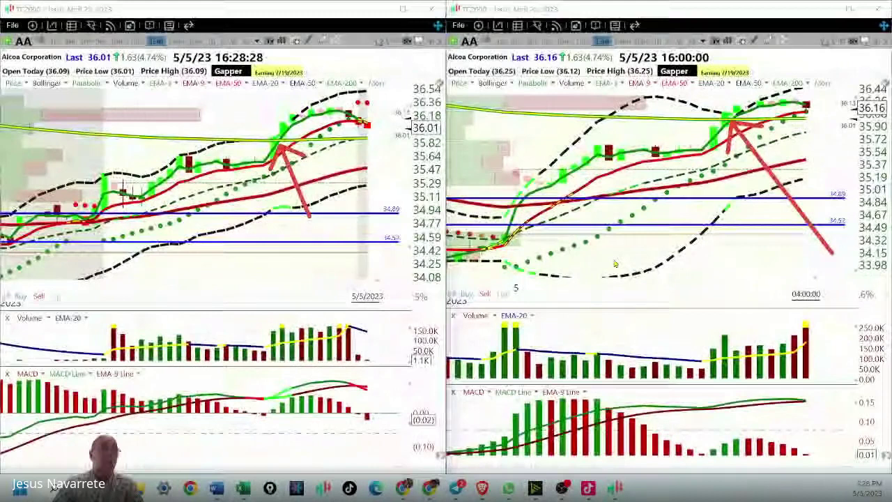
# - Switch the first Alcoa chart to 1 minute and go back to the 9:30 opening, ending at 9:55
pyautogui.click(55, 42)
pyautogui.scroll(5, 151, 257)
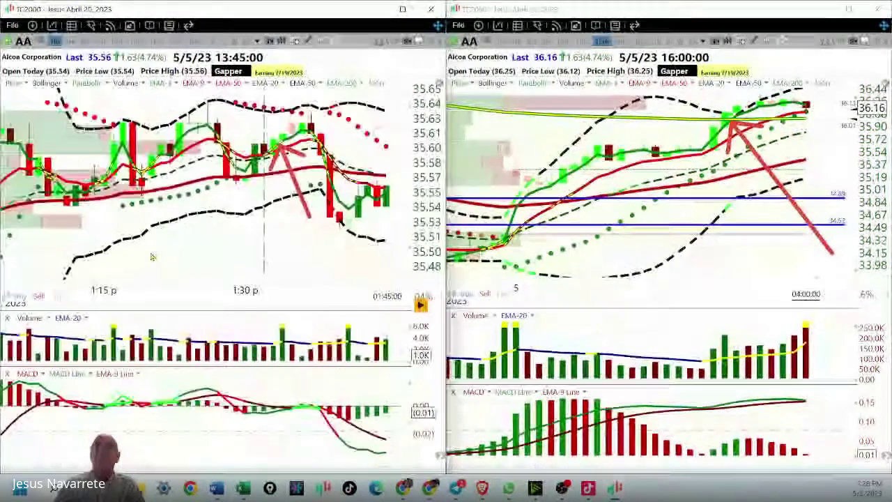
pyautogui.scroll(5, 151, 259)
pyautogui.scroll(5, 151, 263)
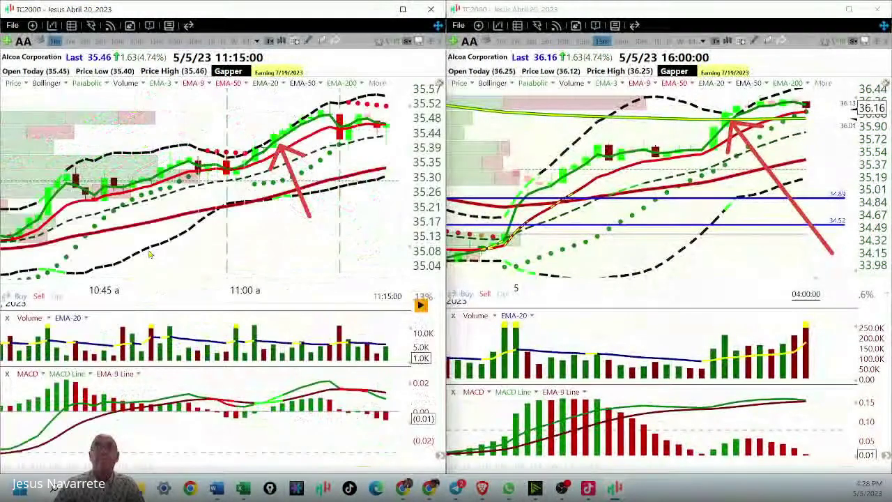
pyautogui.scroll(5, 149, 256)
pyautogui.scroll(-1, 150, 252)
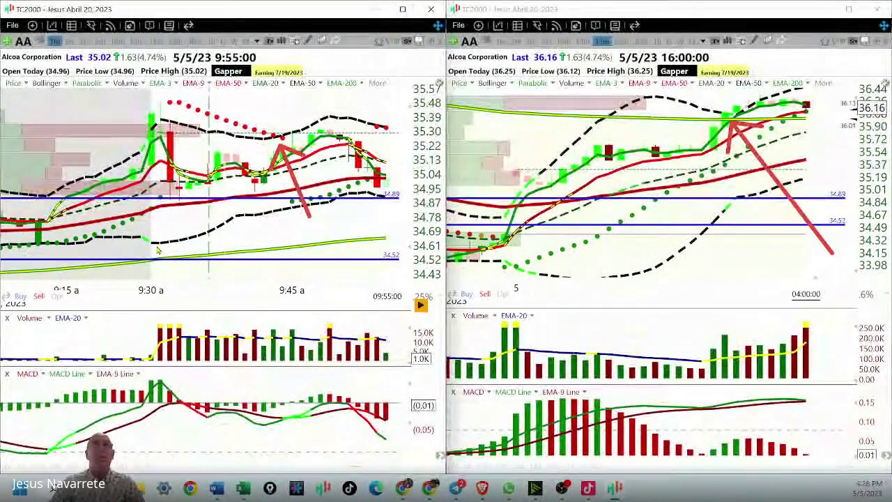
# - Switch the second Alcoa chart to 1 minute, go back to the 5/5 opening ending at 9:57, and clear the arrows
pyautogui.click(503, 41)
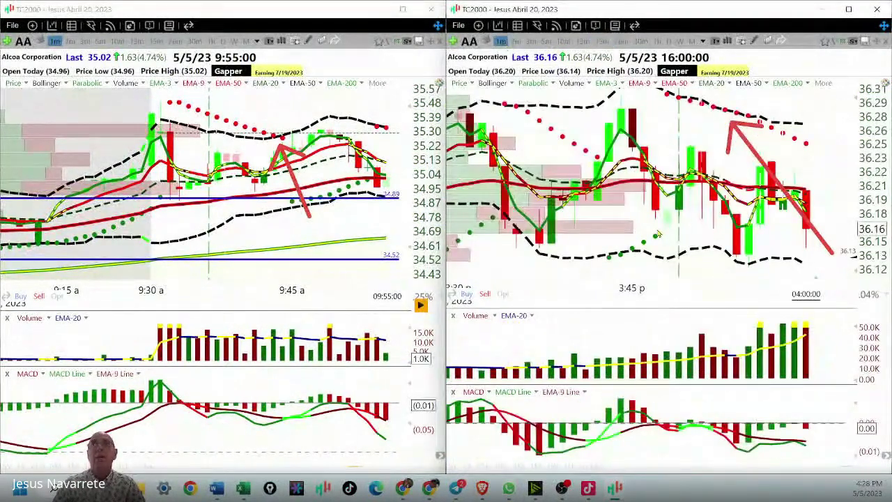
pyautogui.scroll(10, 643, 258)
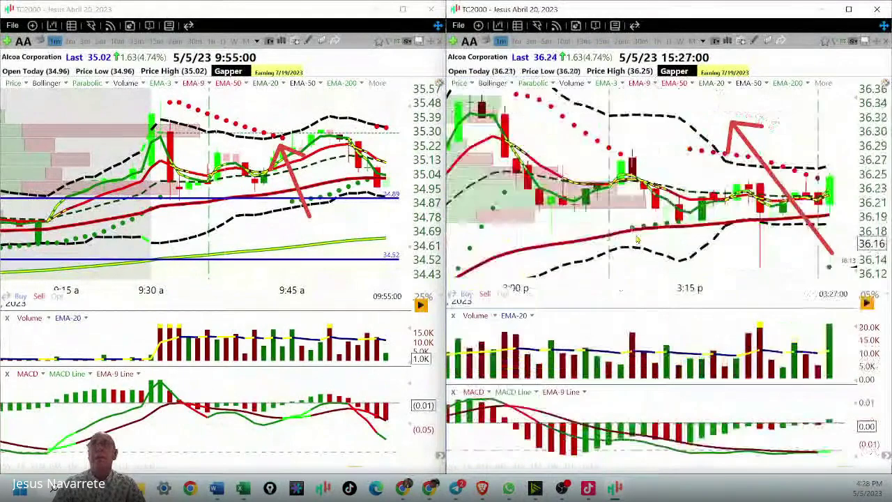
pyautogui.scroll(6, 641, 271)
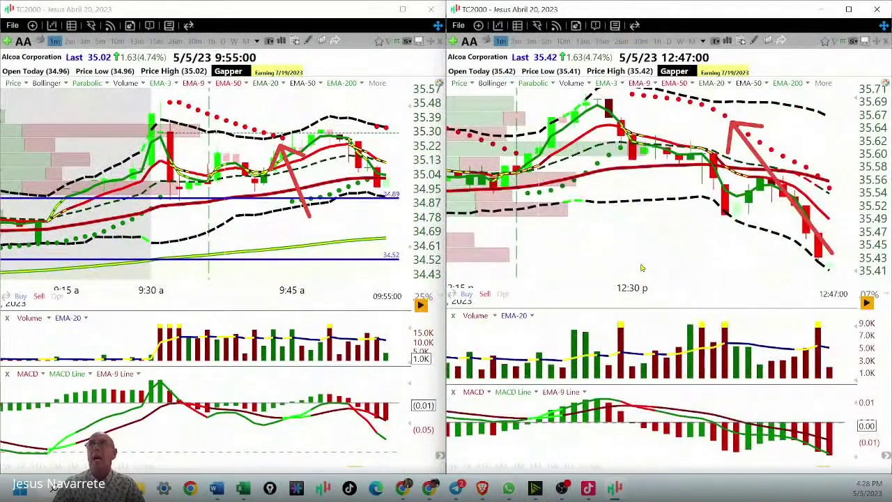
pyautogui.scroll(14, 642, 268)
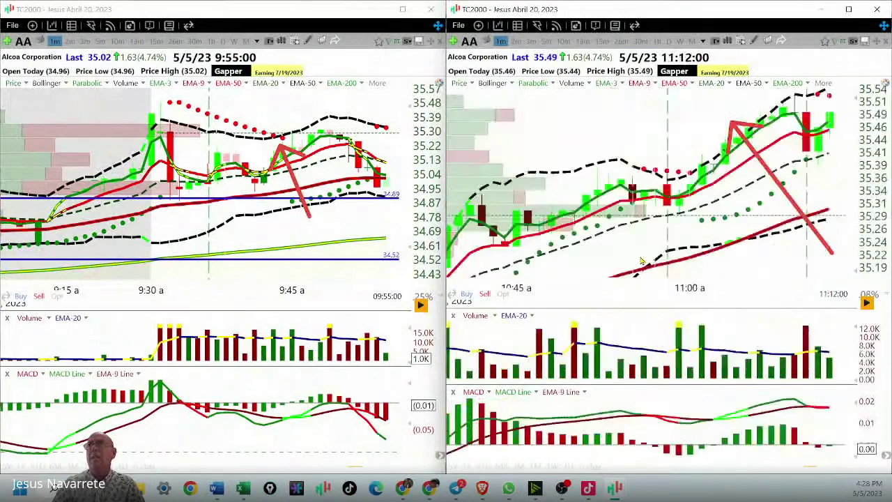
pyautogui.scroll(2, 639, 263)
pyautogui.scroll(-4, 640, 263)
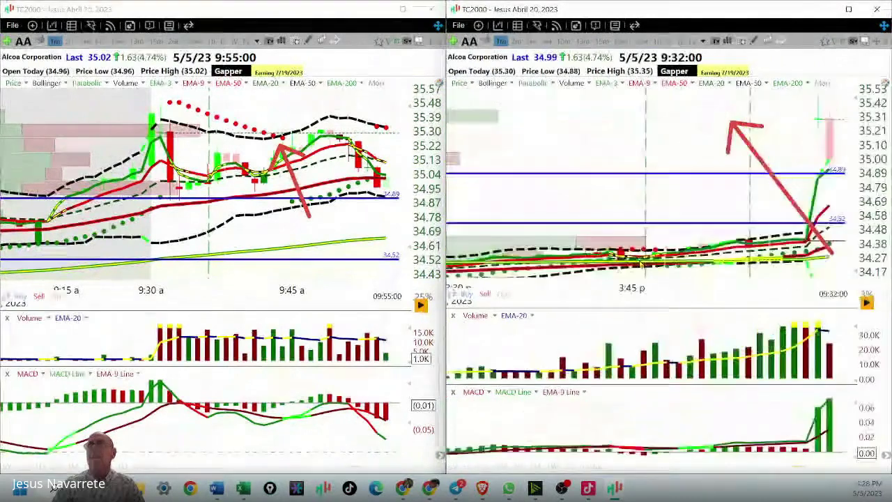
pyautogui.scroll(-1, 641, 264)
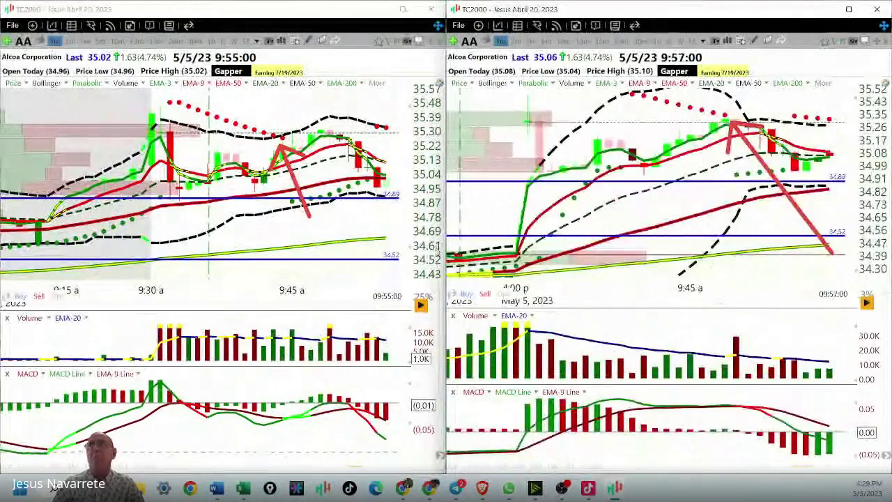
pyautogui.press('Escape')
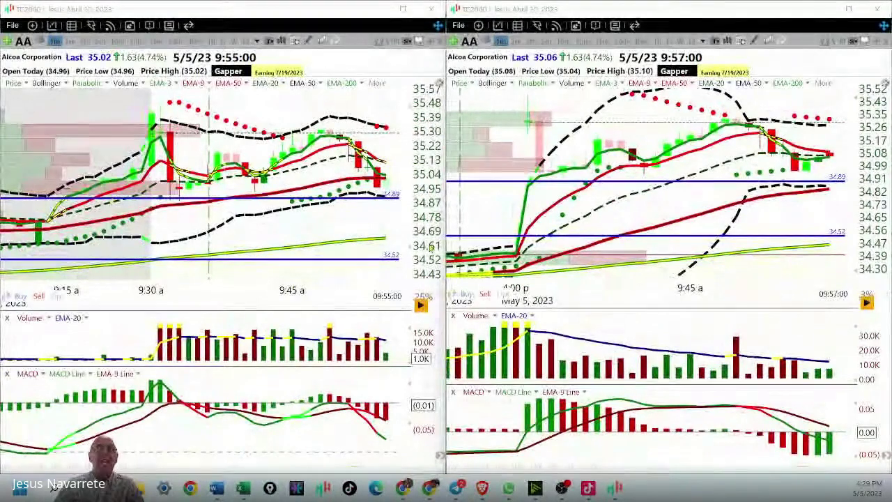
# - Mark the 34.89 and 34.52 blue lines and the pre-market candles above them on the first chart with red arrows
pyautogui.moveTo(439, 237); pyautogui.dragTo(400, 205)
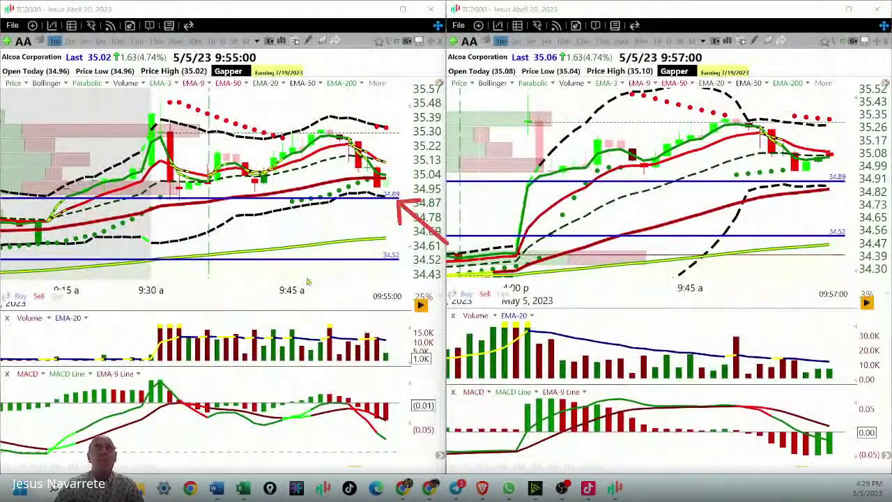
pyautogui.moveTo(365, 321); pyautogui.dragTo(389, 263)
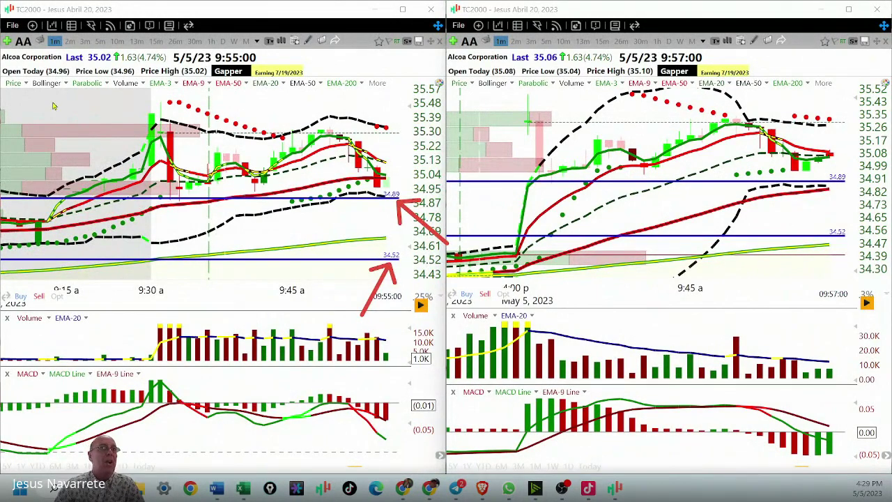
pyautogui.moveTo(54, 106)
pyautogui.mouseDown()
pyautogui.moveTo(62, 143)
pyautogui.moveTo(87, 162)
pyautogui.moveTo(73, 188)
pyautogui.mouseUp()
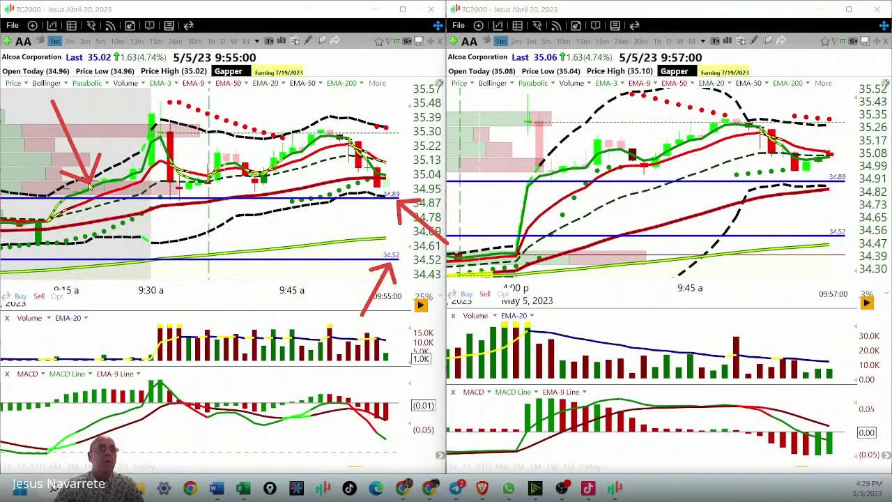
pyautogui.moveTo(90, 187); pyautogui.dragTo(69, 185)
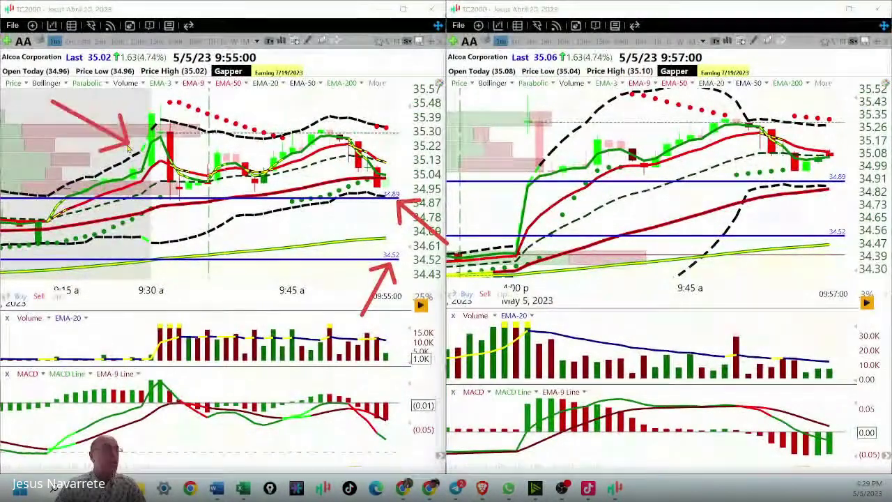
pyautogui.moveTo(51, 187)
pyautogui.mouseDown()
pyautogui.moveTo(43, 190)
pyautogui.moveTo(142, 152)
pyautogui.moveTo(60, 198)
pyautogui.mouseUp()
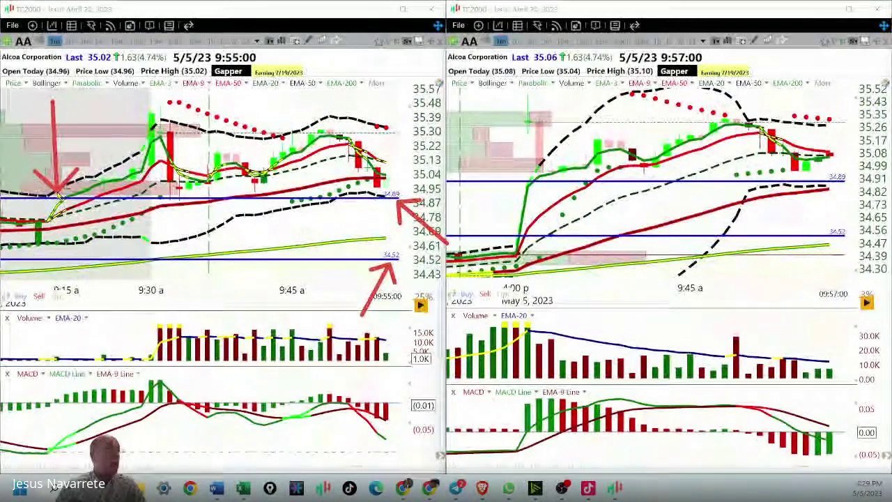
pyautogui.moveTo(58, 197)
pyautogui.mouseDown()
pyautogui.moveTo(135, 157)
pyautogui.moveTo(38, 197)
pyautogui.moveTo(98, 174)
pyautogui.moveTo(124, 151)
pyautogui.moveTo(35, 199)
pyautogui.moveTo(89, 178)
pyautogui.mouseUp()
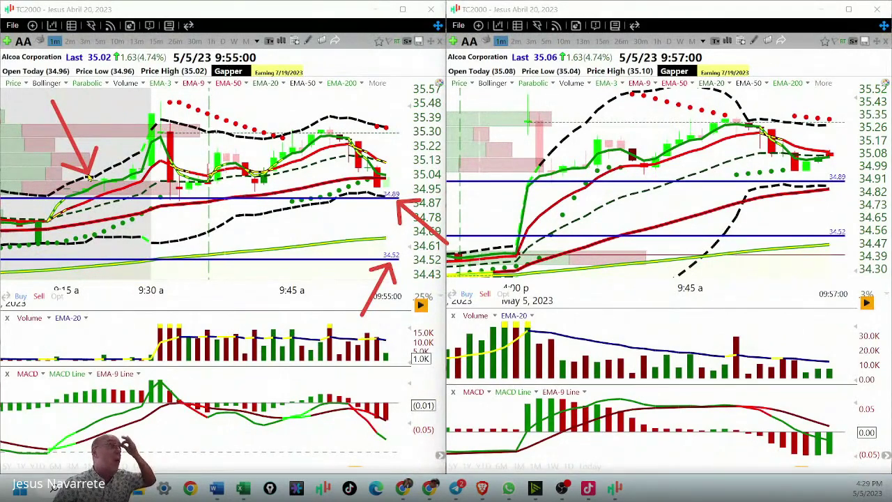
pyautogui.moveTo(89, 177)
pyautogui.mouseDown()
pyautogui.moveTo(41, 184)
pyautogui.moveTo(54, 190)
pyautogui.mouseUp()
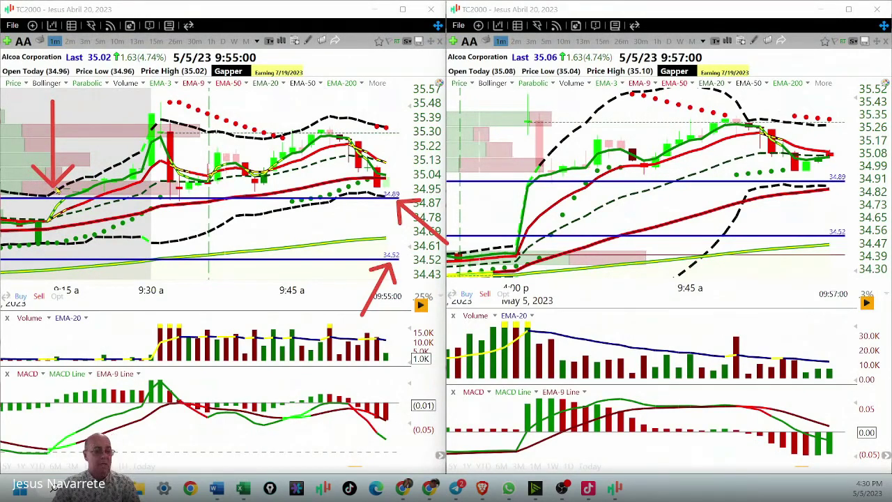
# - Raise the upper blue horizontal line to 34.94 and inspect the 9:19 pre-market candle's values
pyautogui.click(241, 201)
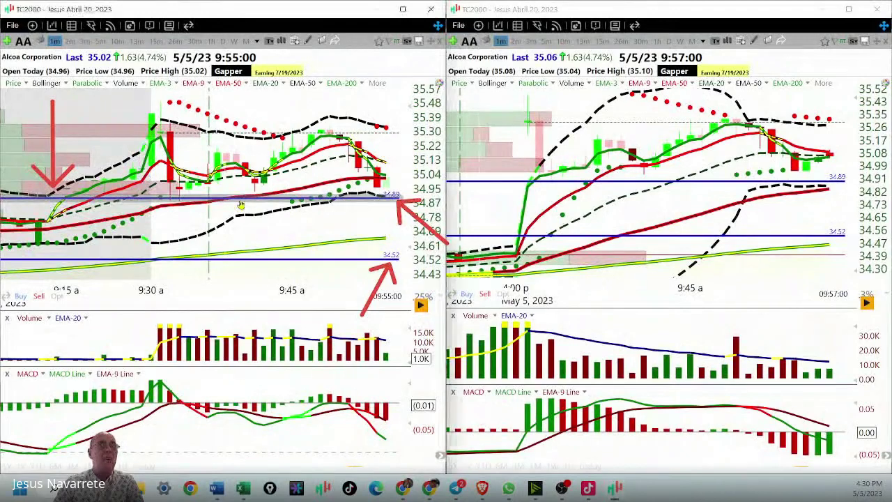
pyautogui.moveTo(242, 204); pyautogui.dragTo(236, 199)
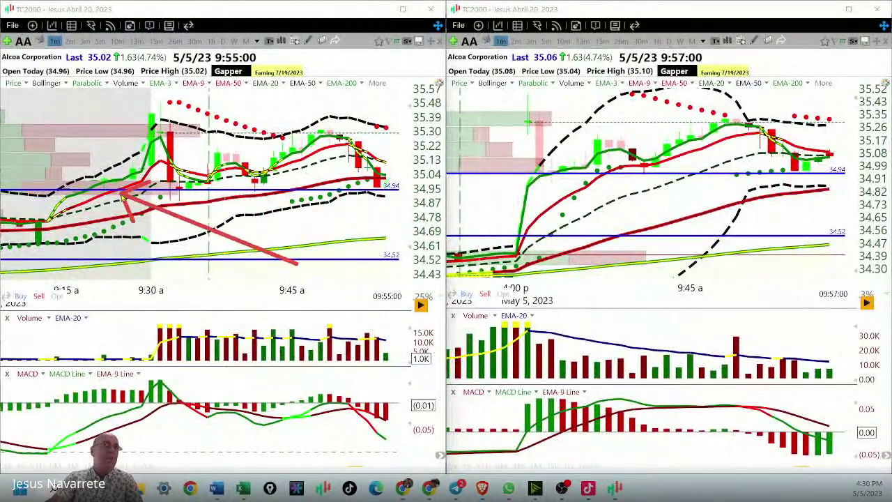
pyautogui.click(105, 182)
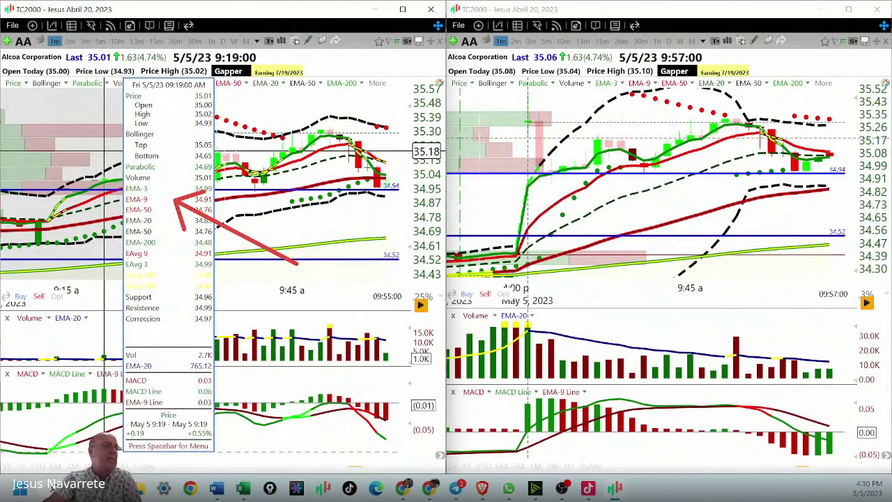
pyautogui.moveTo(103, 152); pyautogui.dragTo(104, 188)
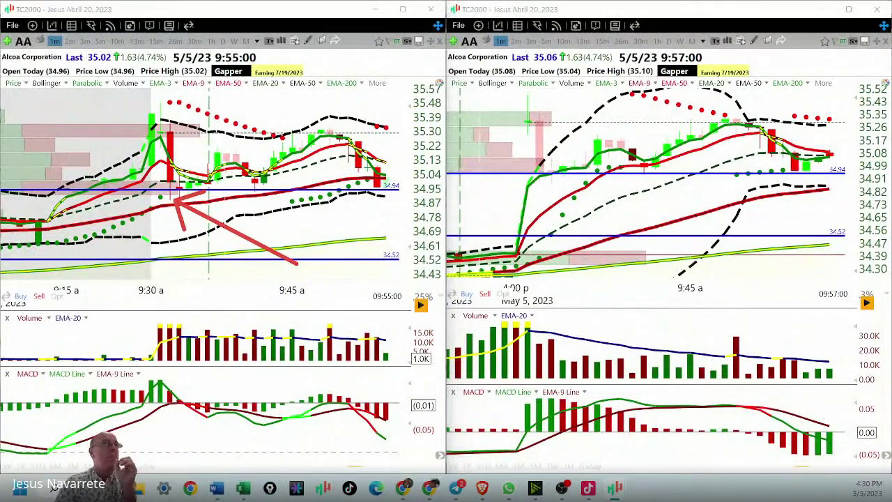
# - Point red arrows at the pre-market candles and the 9:30 opening on the first chart, clearing the earlier marks
pyautogui.moveTo(50, 109)
pyautogui.mouseDown()
pyautogui.moveTo(87, 177)
pyautogui.moveTo(144, 138)
pyautogui.mouseUp()
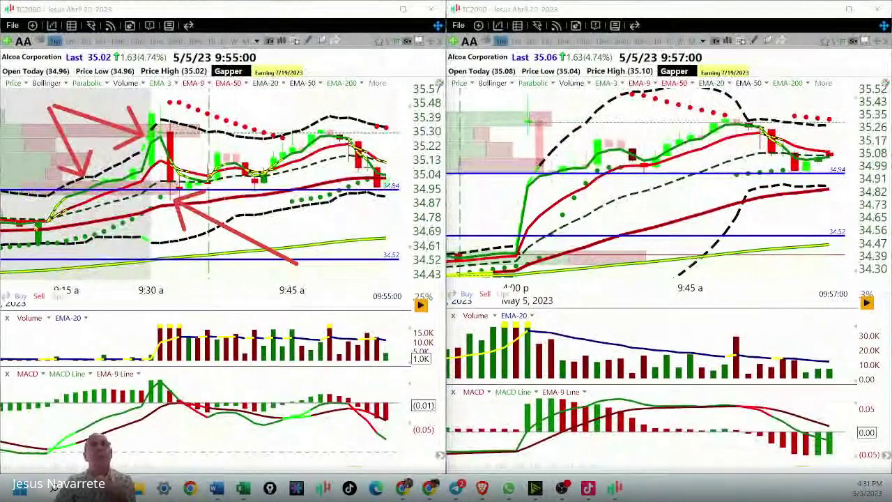
pyautogui.press('Escape')
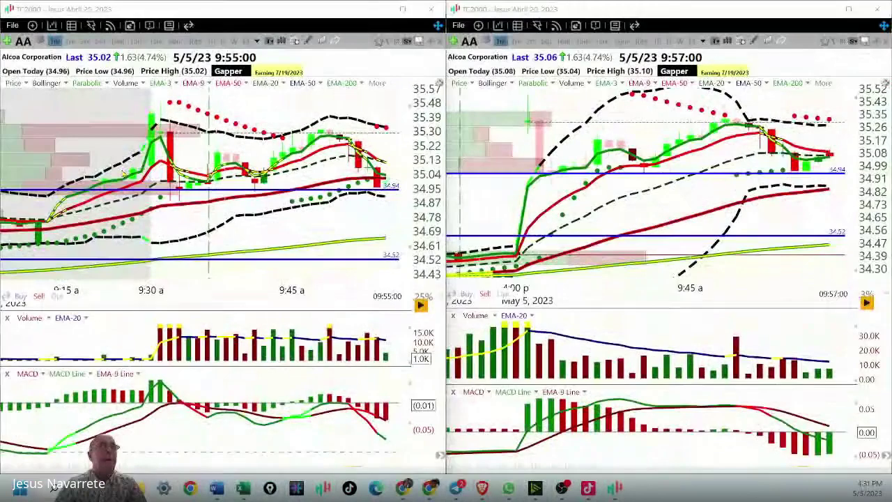
pyautogui.moveTo(109, 145); pyautogui.dragTo(143, 166)
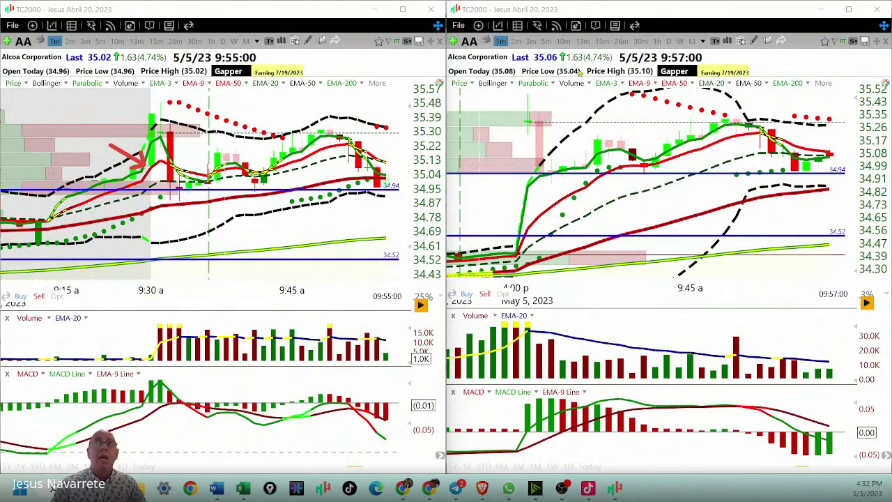
pyautogui.moveTo(459, 23); pyautogui.dragTo(494, 69)
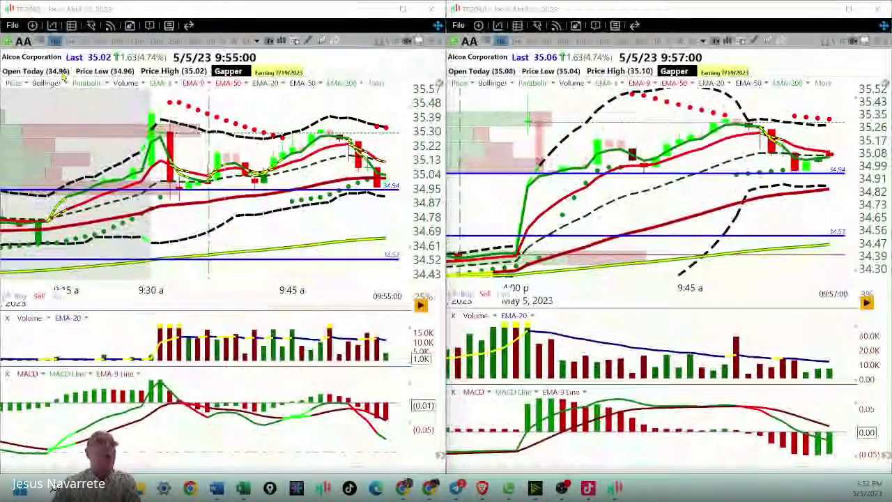
# - Mark both charts' opening candles with red arrows, clear them, and frame the first chart's whole pre-market session with a red rectangle
pyautogui.moveTo(102, 67); pyautogui.dragTo(152, 128)
pyautogui.moveTo(433, 62); pyautogui.dragTo(512, 123)
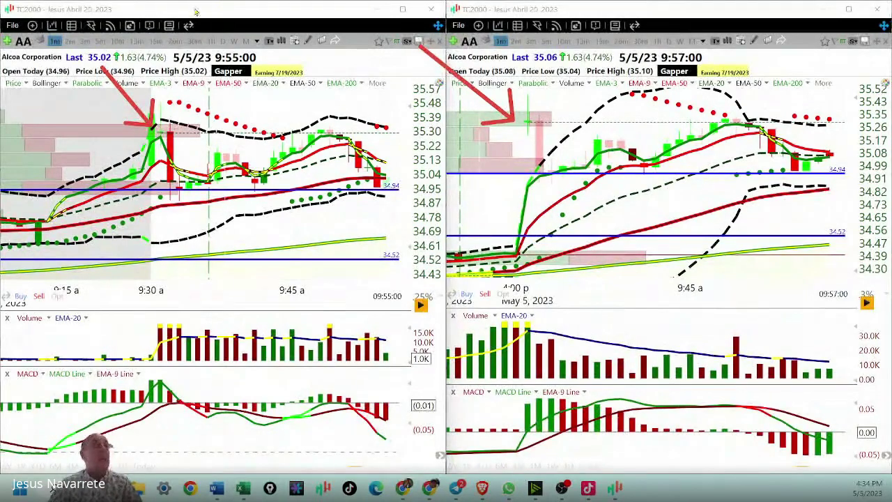
pyautogui.moveTo(187, 270); pyautogui.dragTo(110, 189)
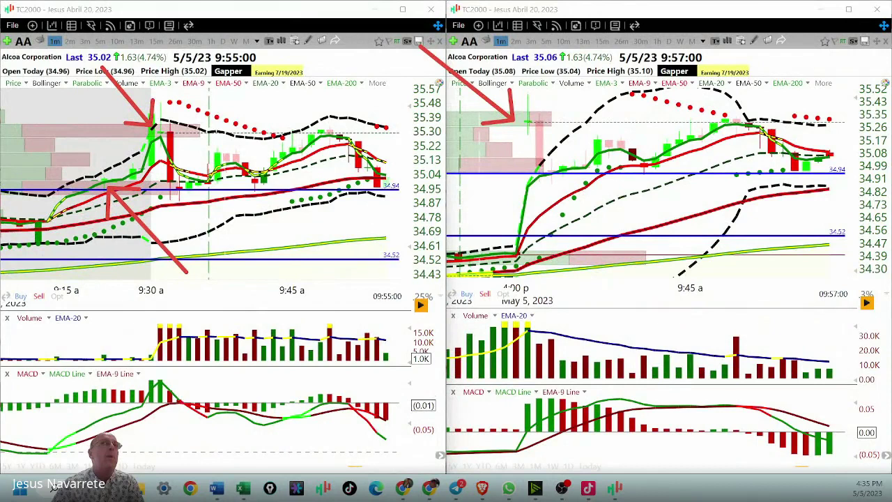
pyautogui.press('Escape')
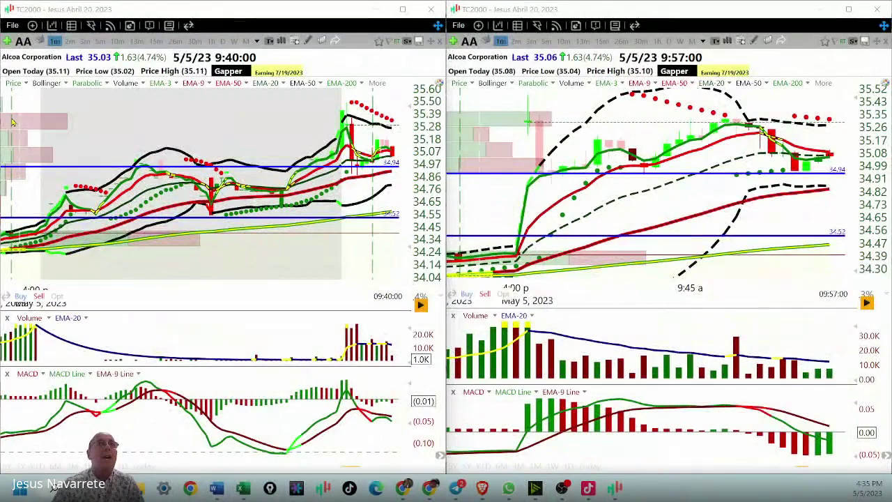
pyautogui.moveTo(42, 108)
pyautogui.mouseDown()
pyautogui.moveTo(259, 242)
pyautogui.moveTo(351, 248)
pyautogui.mouseUp()
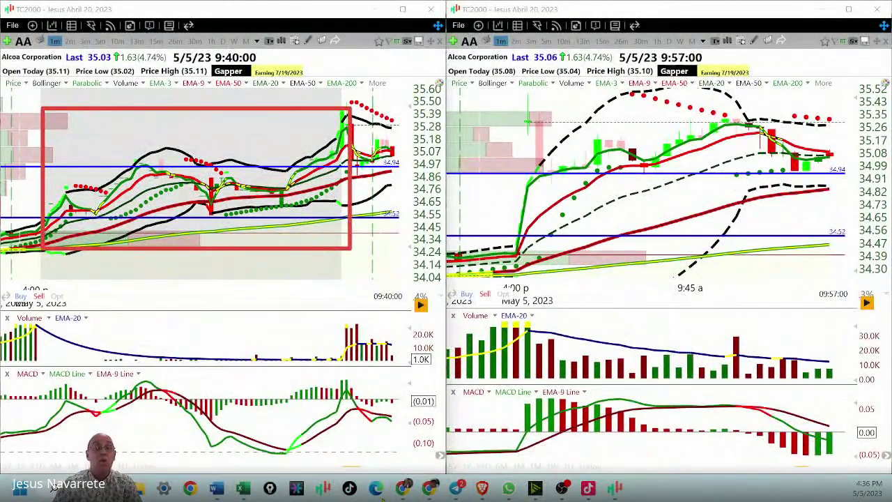
# - Switch to Telegram and look through the earlier messages of the open chat
pyautogui.click(454, 489)
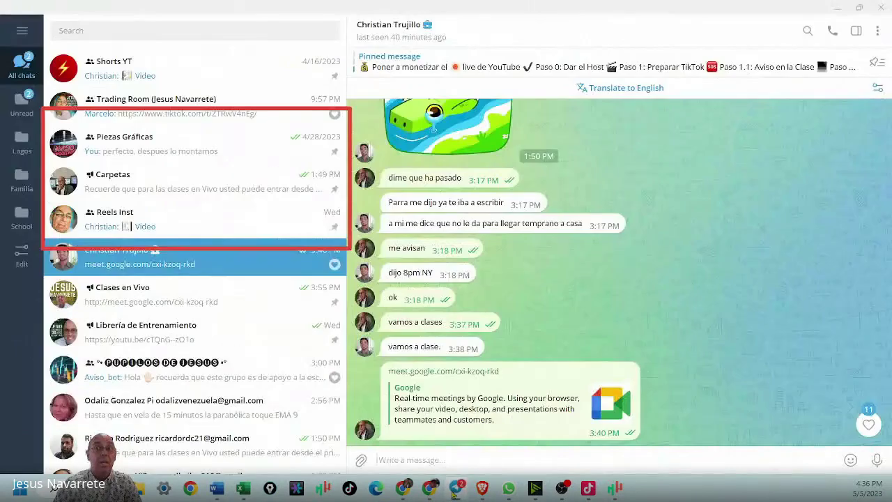
pyautogui.click(455, 489)
pyautogui.moveTo(242, 494)
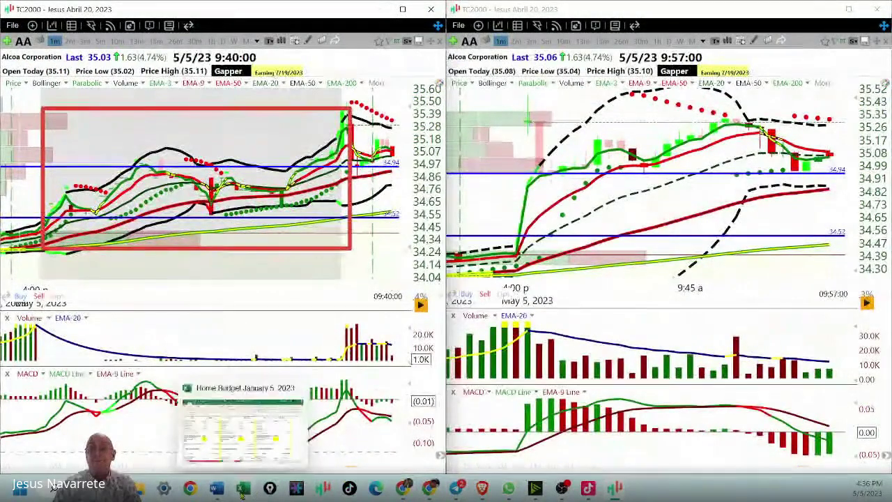
pyautogui.click(454, 490)
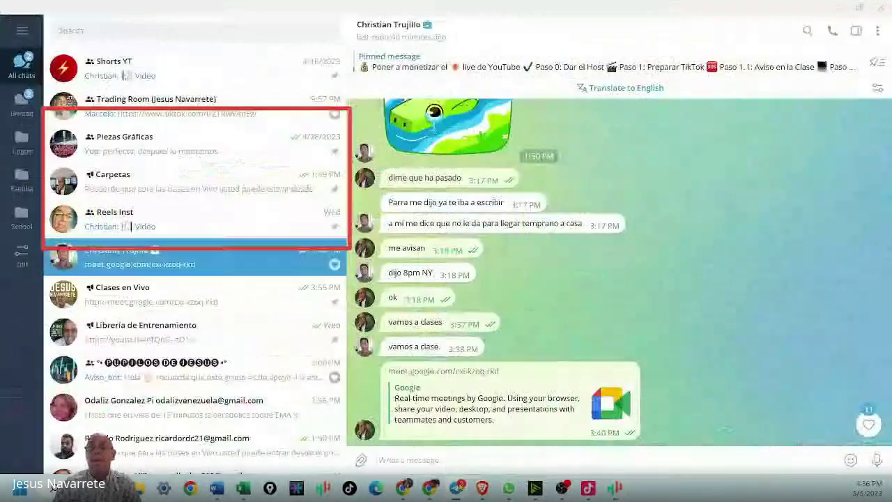
pyautogui.scroll(5, 604, 335)
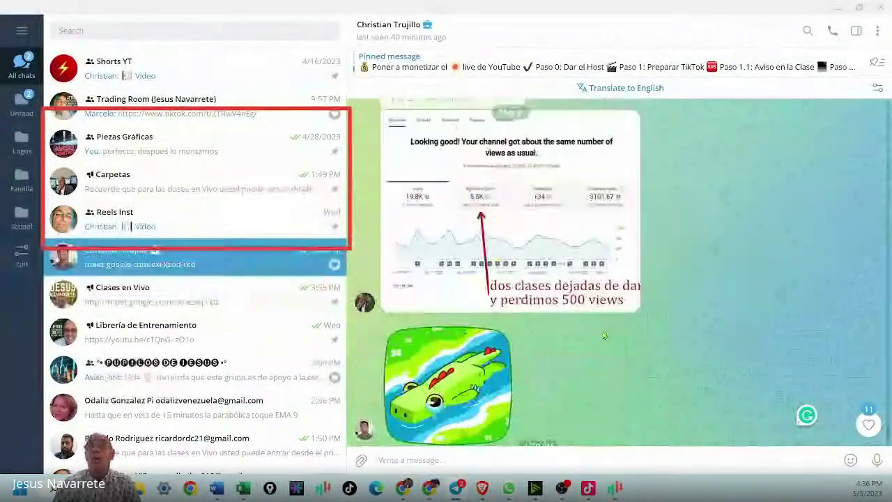